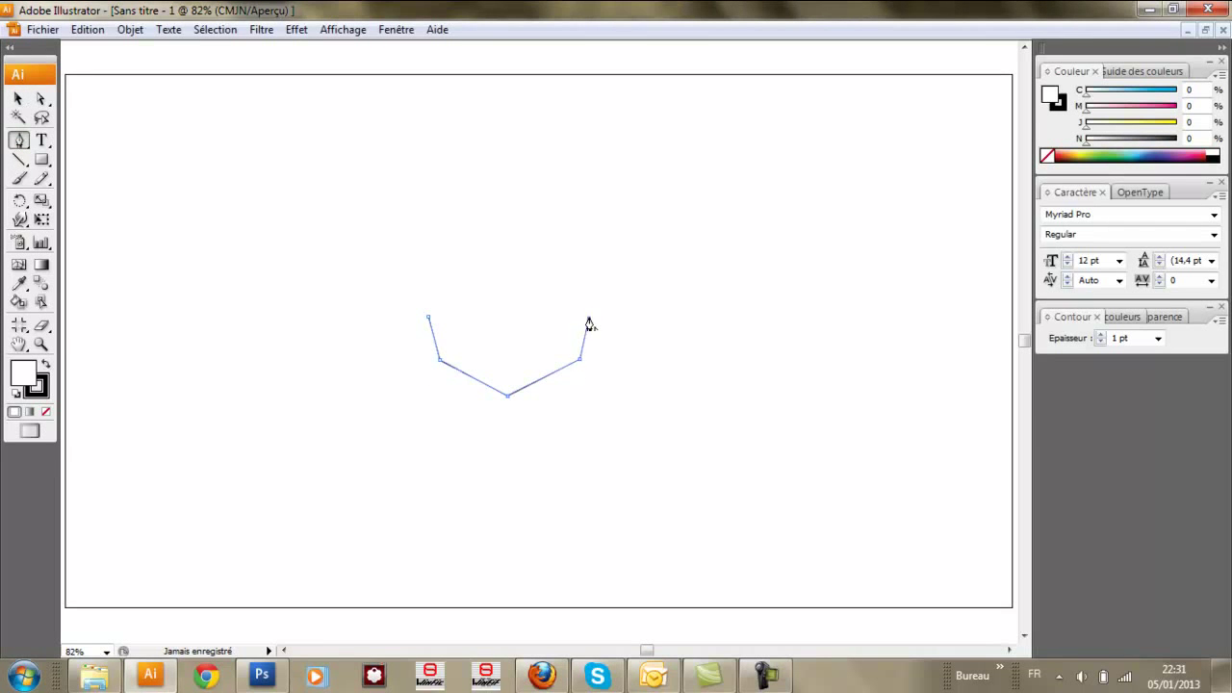
Pen the head outline with pointed ears, undoing an extra segment before closing it.
left_click(569, 231)
left_click(452, 231)
left_click(401, 333)
key("ctrl+z")
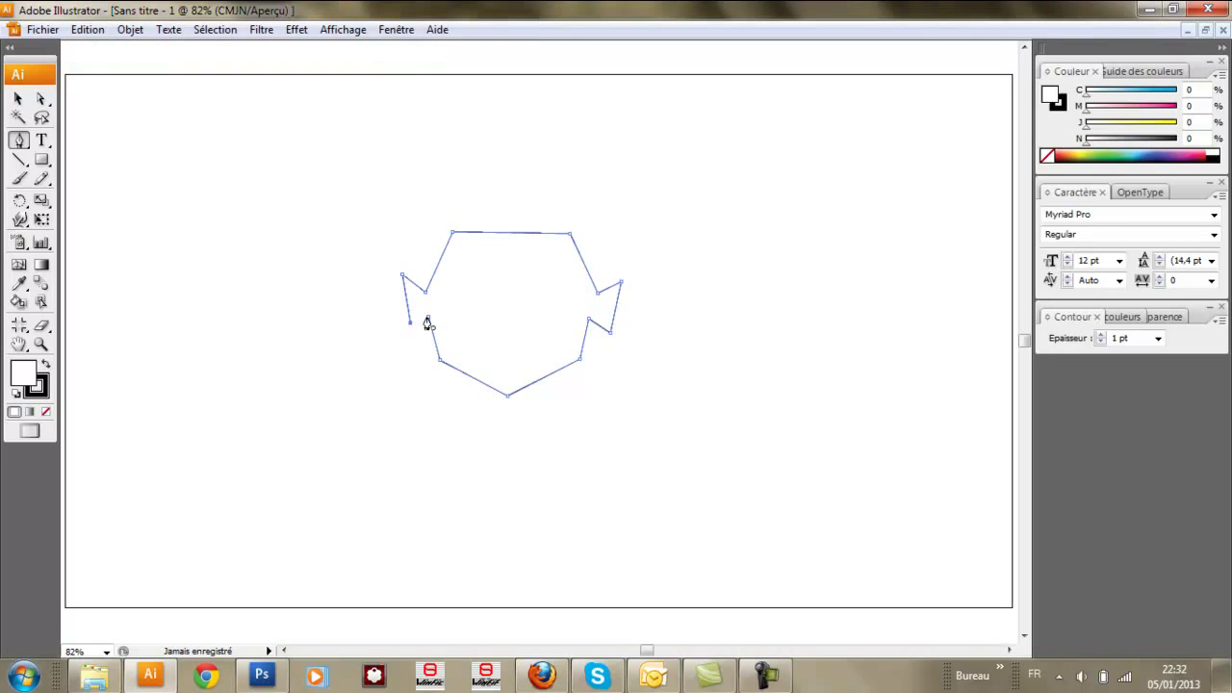
left_click(87, 28)
left_click(125, 47)
left_click(407, 333)
Fill the head shape with a peach skin tone from the Couleur spectrum.
left_click(19, 99)
left_click(600, 321)
left_click_drag(1131, 155, 1089, 141)
left_click(1103, 122)
left_click(202, 160)
Begin a hair path above the face with the Pen tool.
left_click(19, 141)
left_click(451, 174)
key("ctrl+z")
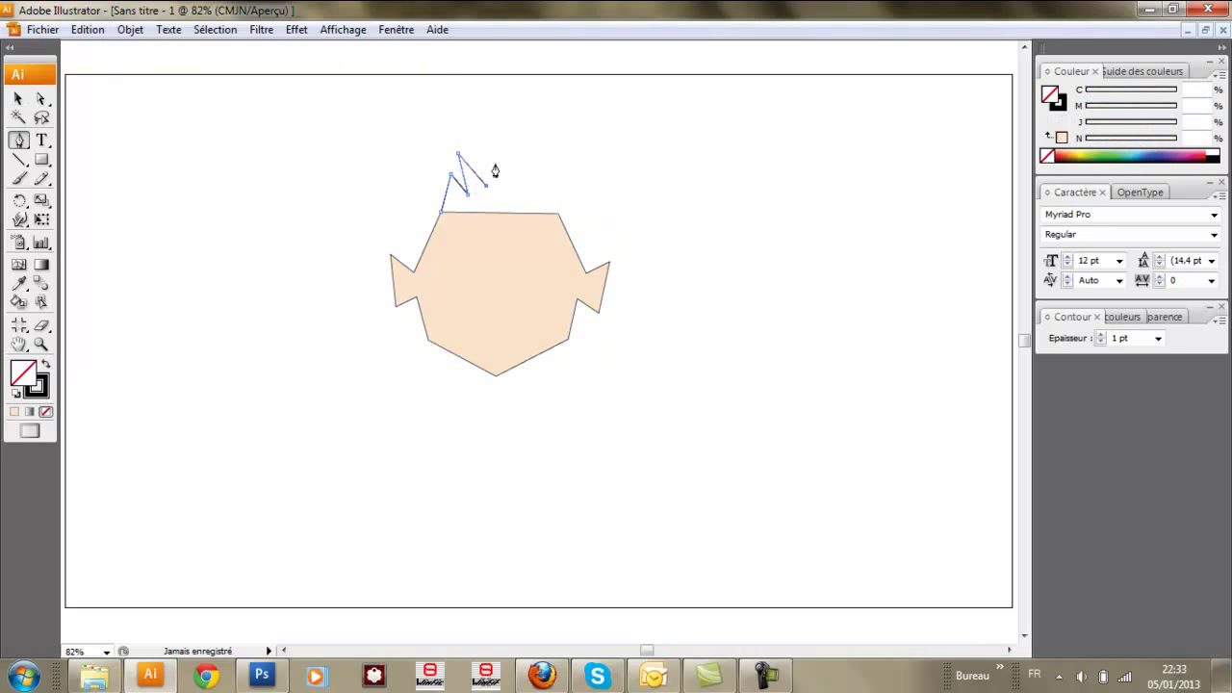
Try a first hair outline with extra spikes, then undo it.
left_click(587, 281)
key("ctrl+z")
key("ctrl+z")
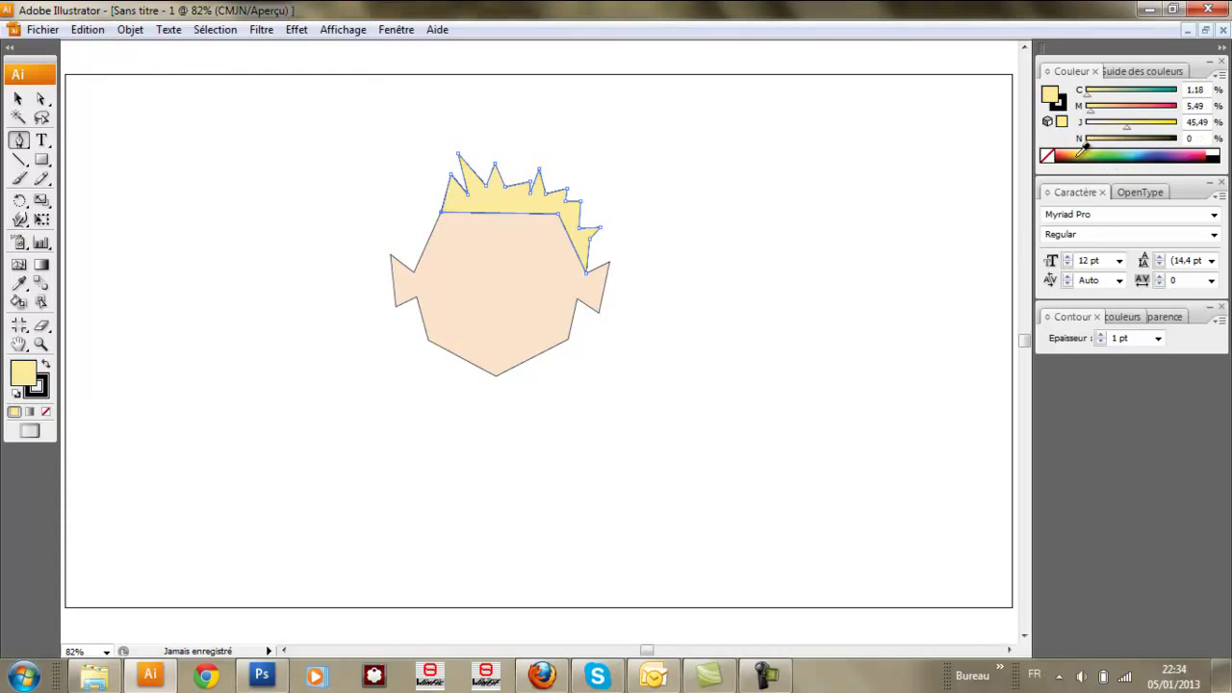
key("ctrl+z")
left_click(439, 216)
left_click(423, 187)
left_click(405, 226)
key("ctrl+z")
Redraw spiky hair from the left temple across the head top as a closed path.
key("ctrl+z")
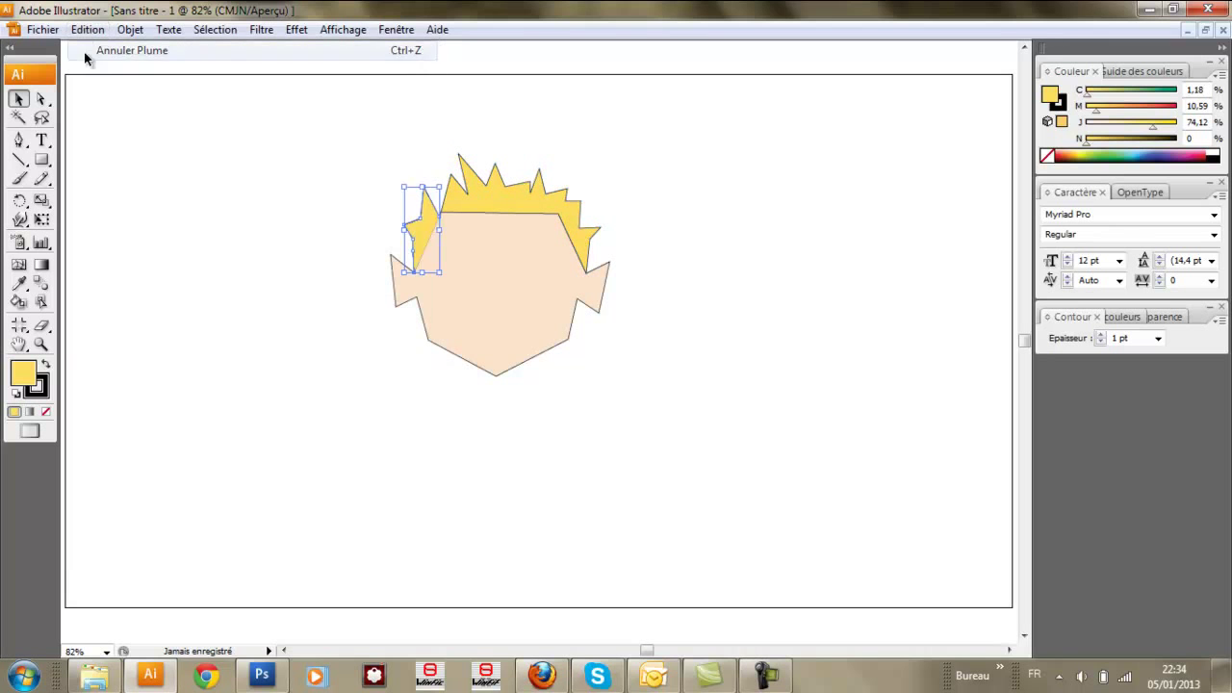
key("ctrl+z")
key("ctrl+z")
key("ctrl+z")
key("ctrl+z")
key("p")
left_click(414, 272)
left_click(424, 231)
key("ctrl+z")
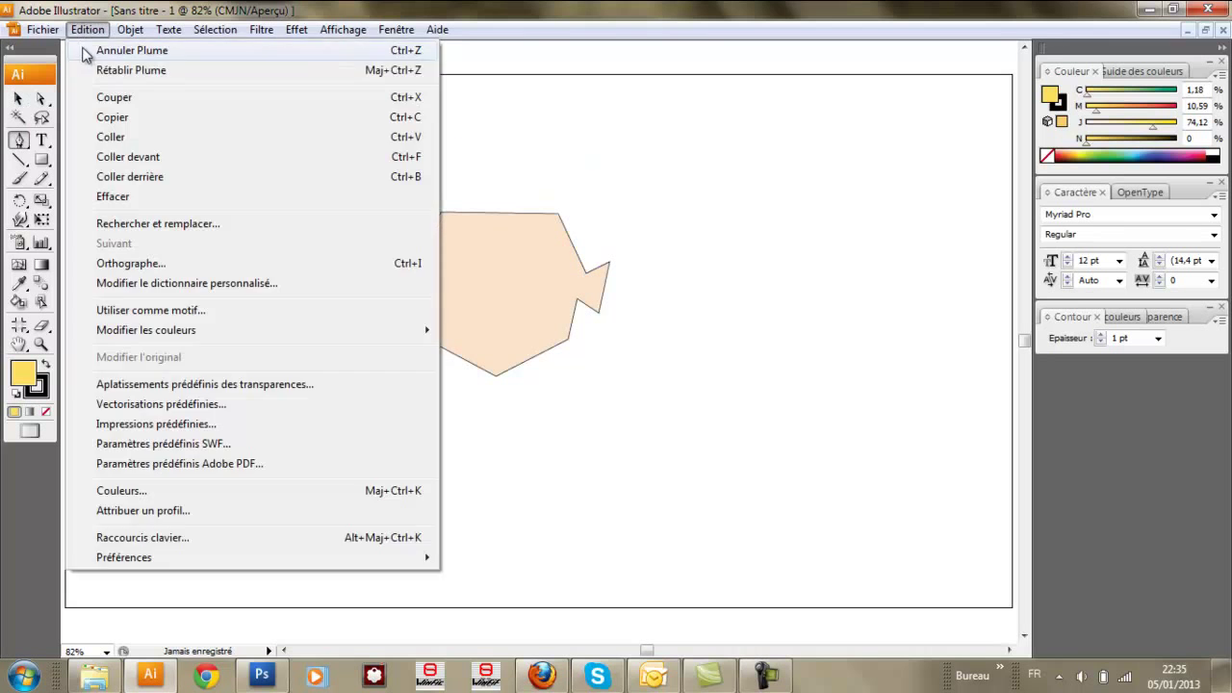
left_click(493, 178)
left_click(512, 157)
left_click(529, 179)
left_click(535, 195)
left_click(548, 198)
left_click(572, 193)
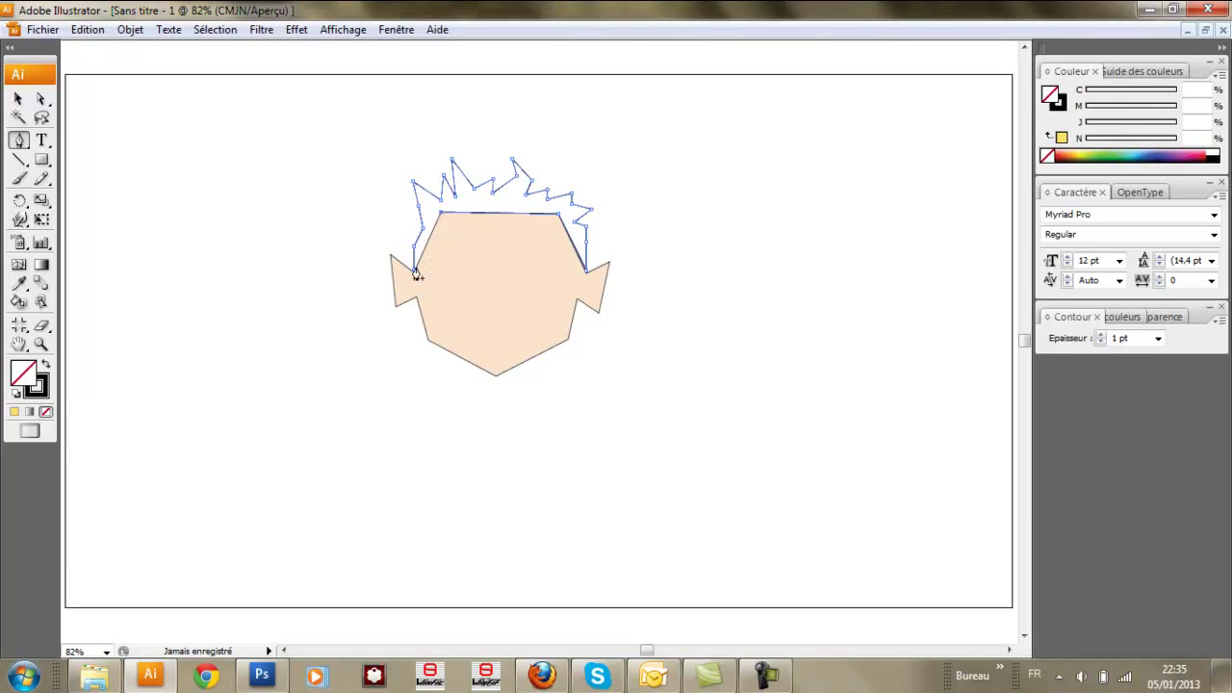
left_click(414, 270)
Fill the hair pale yellow and draw a small oval eye on the face.
left_click_drag(1083, 152, 1081, 158)
left_click(18, 98)
left_click(304, 171)
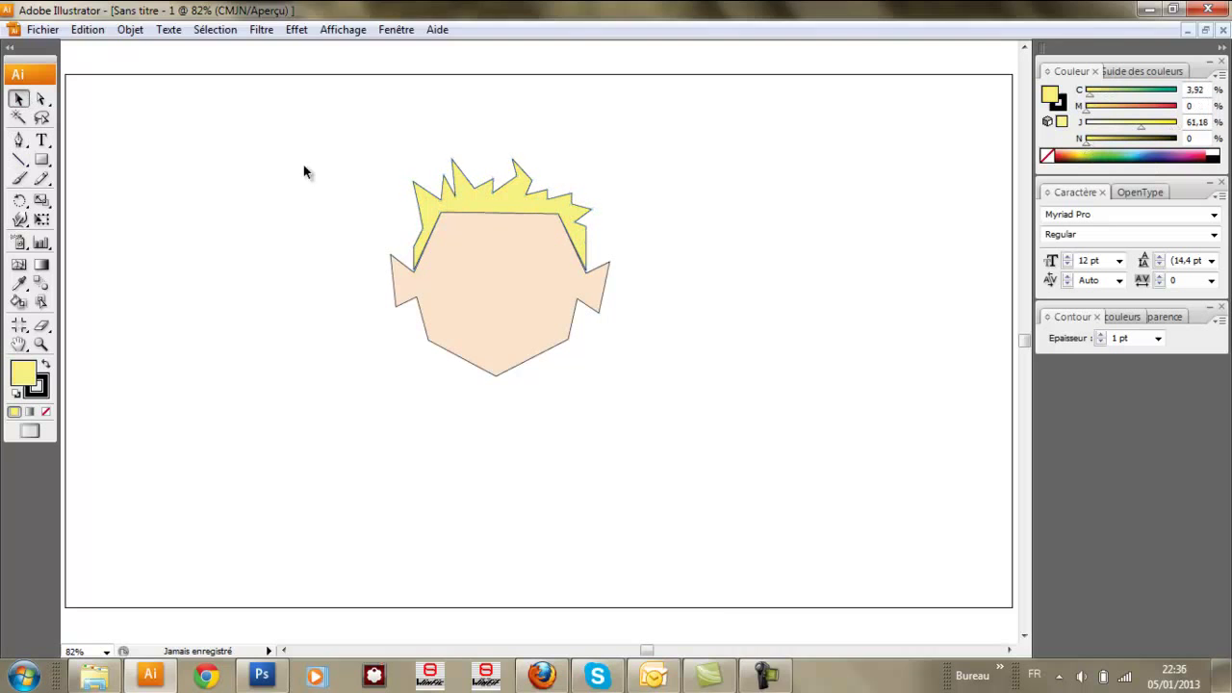
left_click_drag(42, 160, 96, 201)
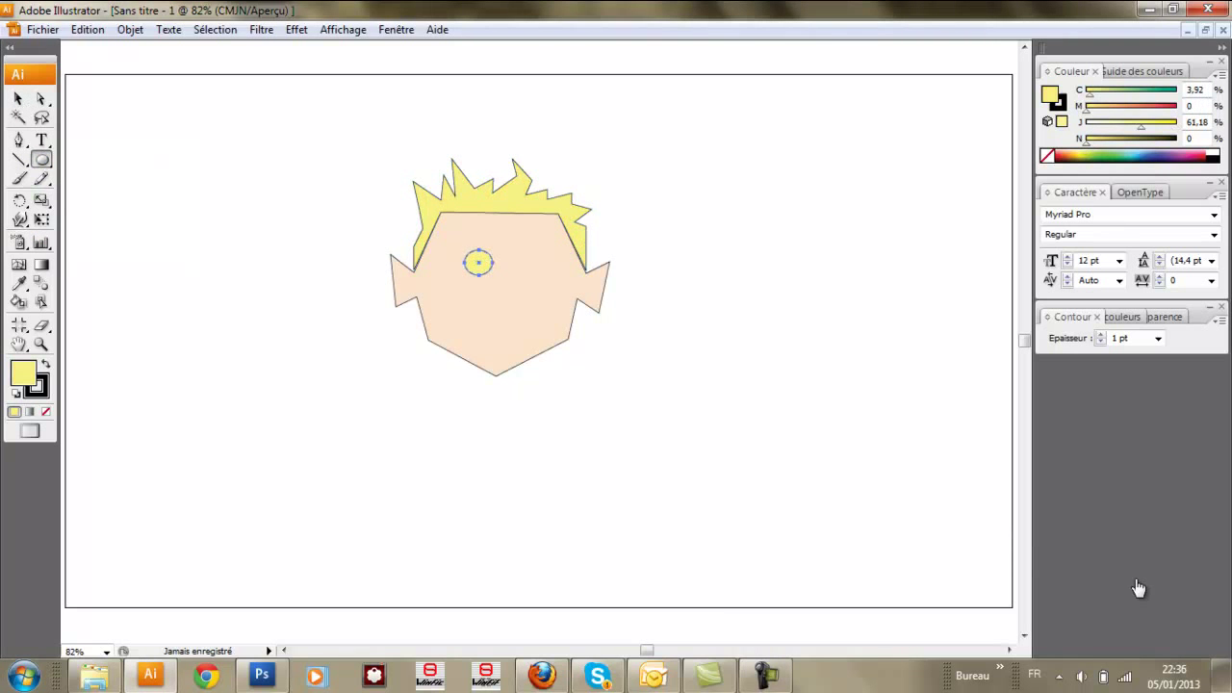
Duplicate the eye into a second eye and make both white.
left_click(17, 98)
left_click(489, 280)
left_click(520, 264)
key("alt+e")
key("Escape")
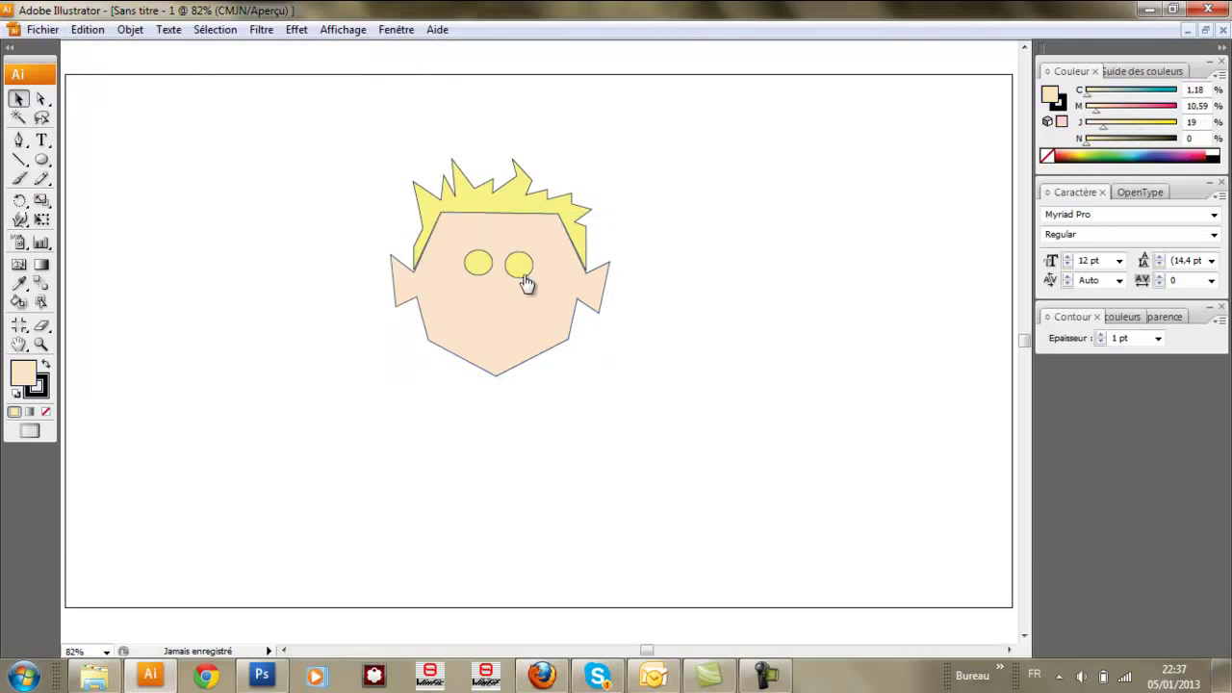
key("y")
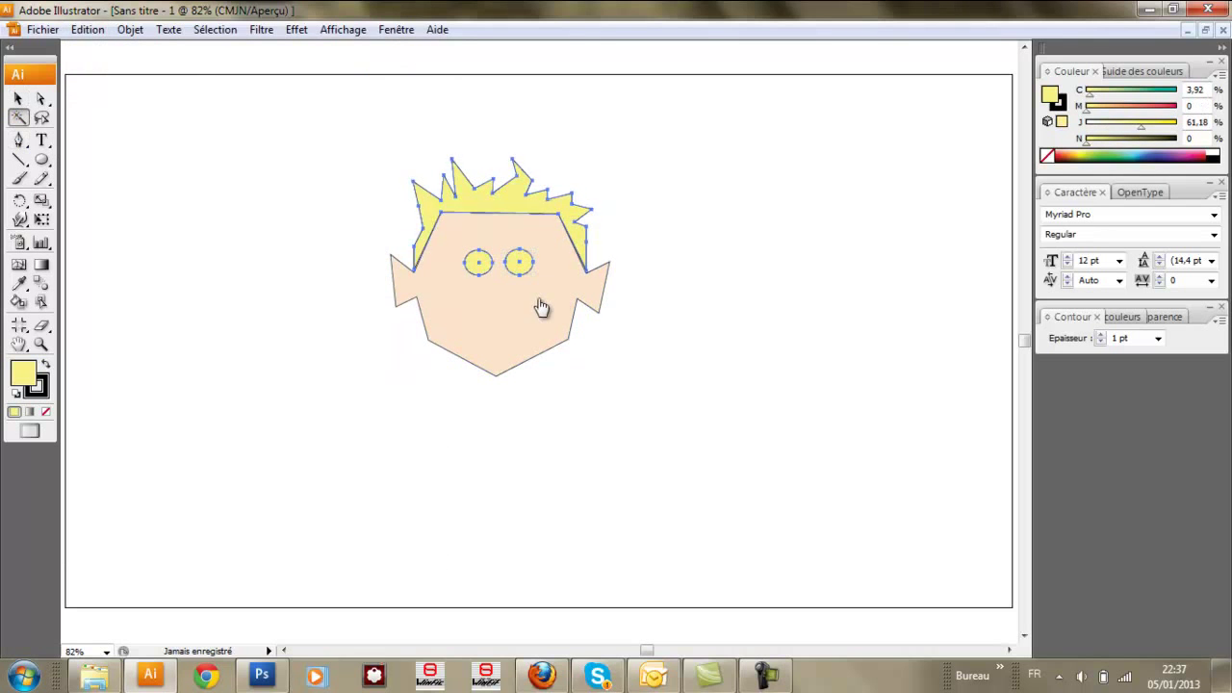
key("d")
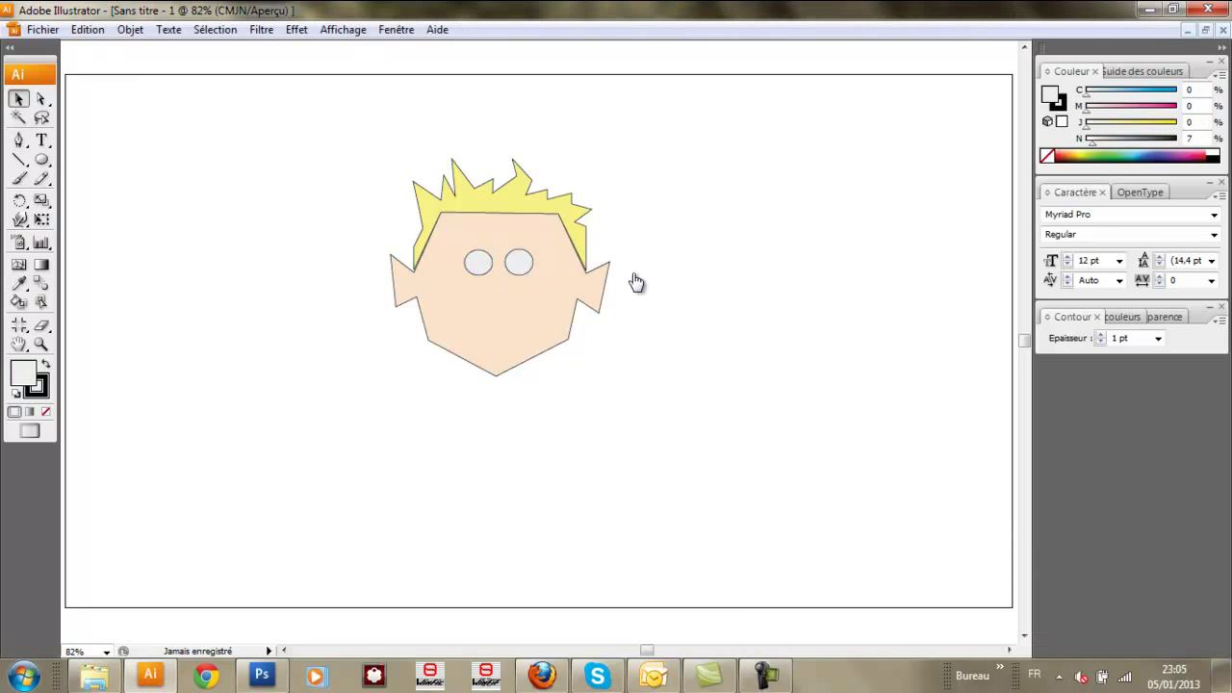
Draw an unfilled ellipse pupil and copy it into the right eye.
left_click(41, 160)
left_click(1047, 156)
key("v")
right_click(475, 264)
key("Escape")
key("ctrl+c")
key("ctrl+v")
left_click_drag(539, 340, 524, 270)
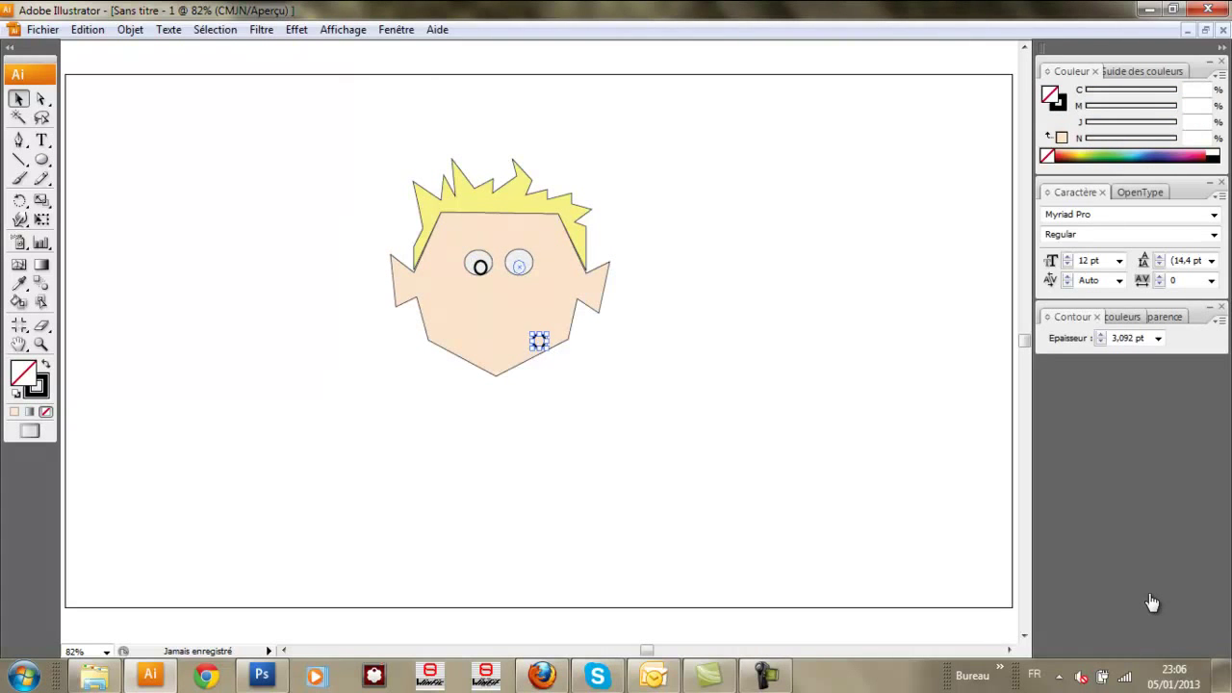
key("l")
Make the pupils black, place one in the left eye, and remove the stray pupil near the chin.
key("comma")
key("y")
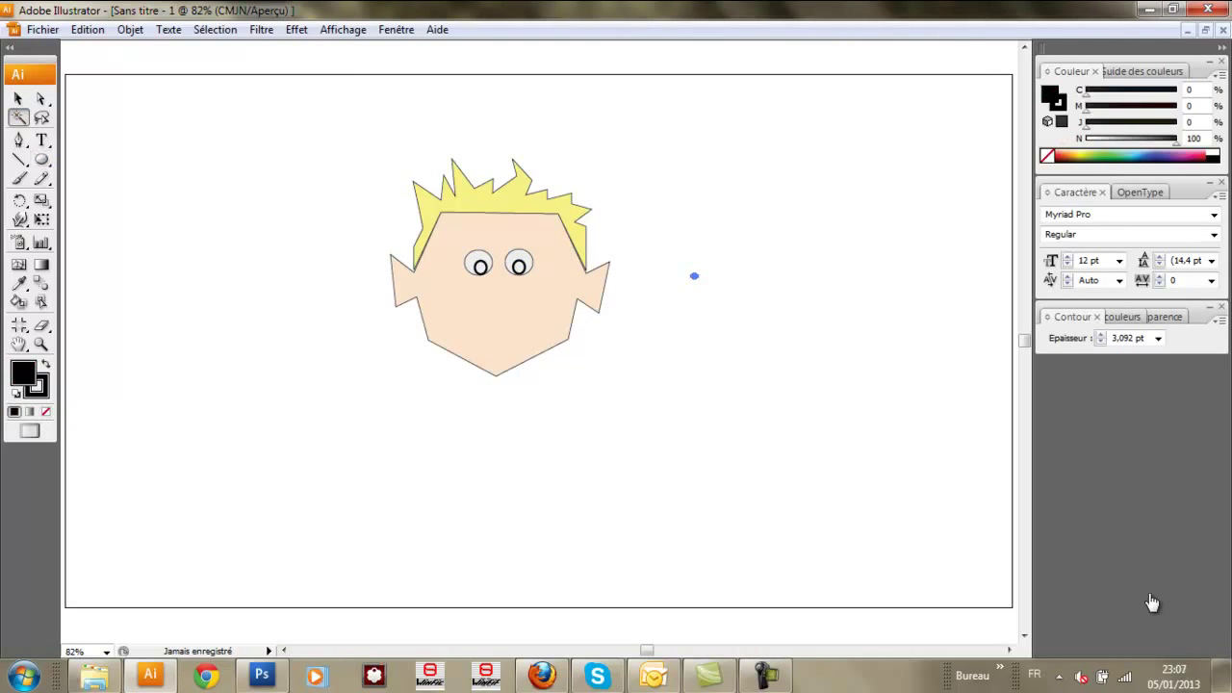
key("v")
left_click_drag(694, 276, 478, 268)
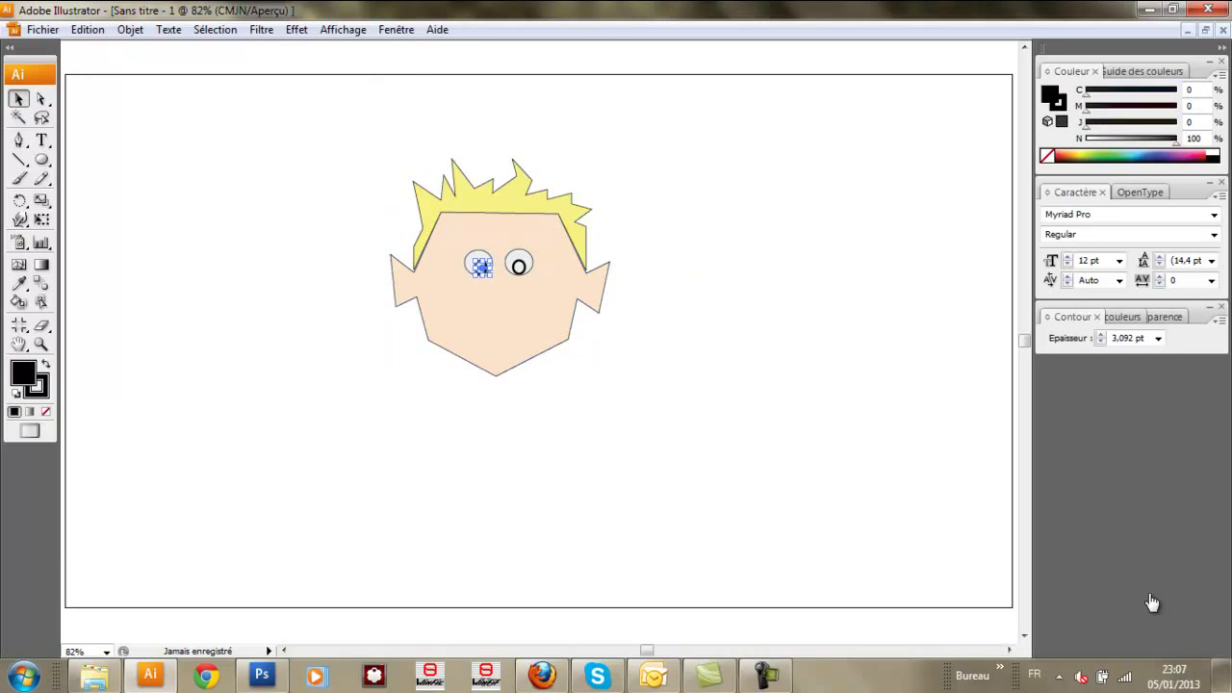
key("Delete")
key("l")
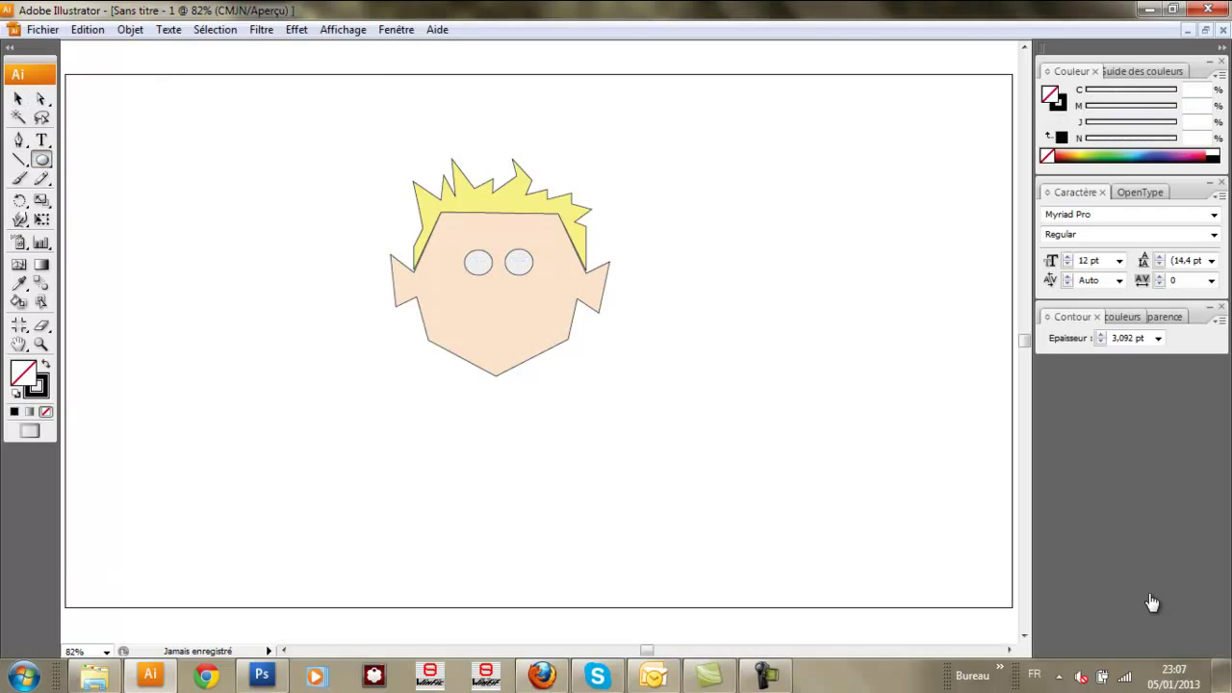
key("ctrl+z")
key("ctrl+shift+z")
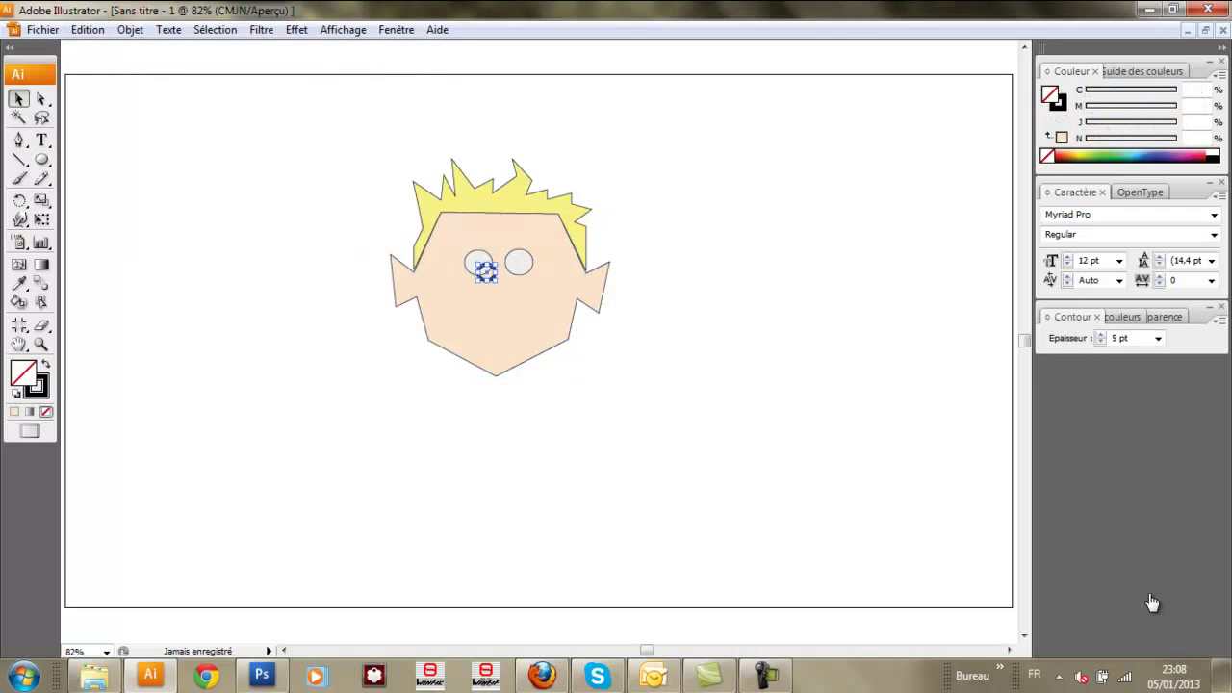
key("v")
key("ctrl+z")
Reset the stroke weight to 1 pt and draw the upper lip path.
type("p")
type("1")
key("Return")
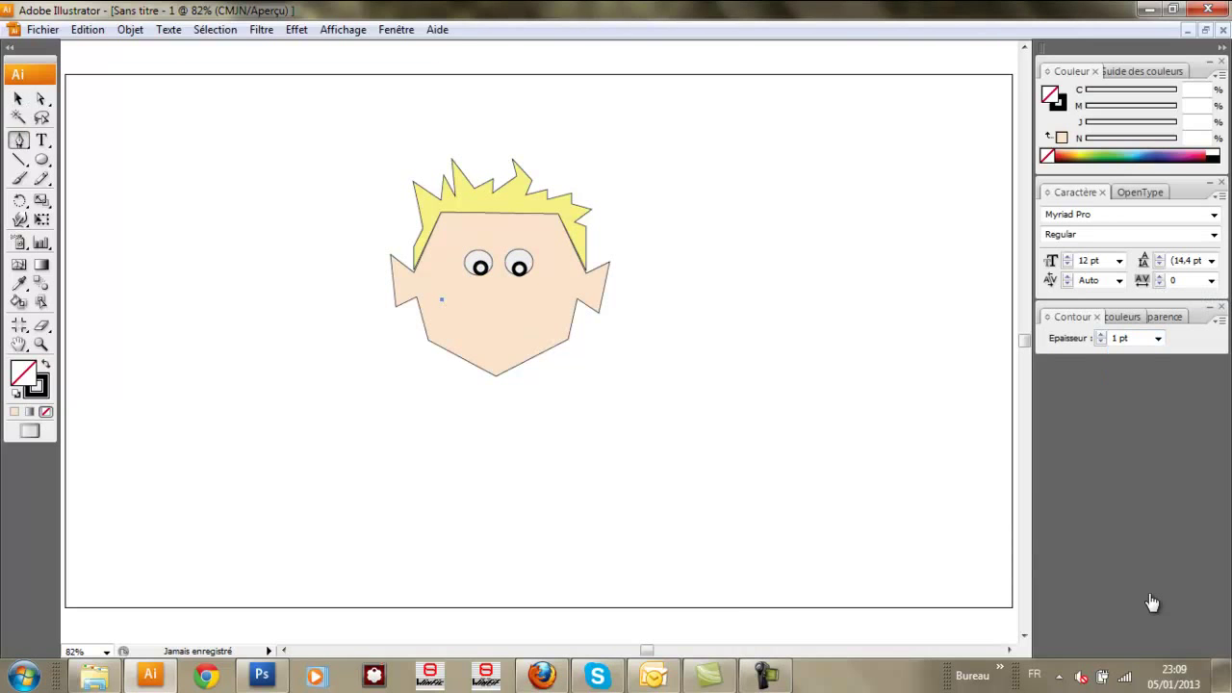
key("v")
key("ctrl+shift+a")
key("p")
key("v")
key("ctrl+a")
key("ctrl+shift+a")
Add a second lip strip below the mouth for the lower lip.
key("ctrl+z")
key("ctrl+a")
key("ctrl+shift+a")
key("p")
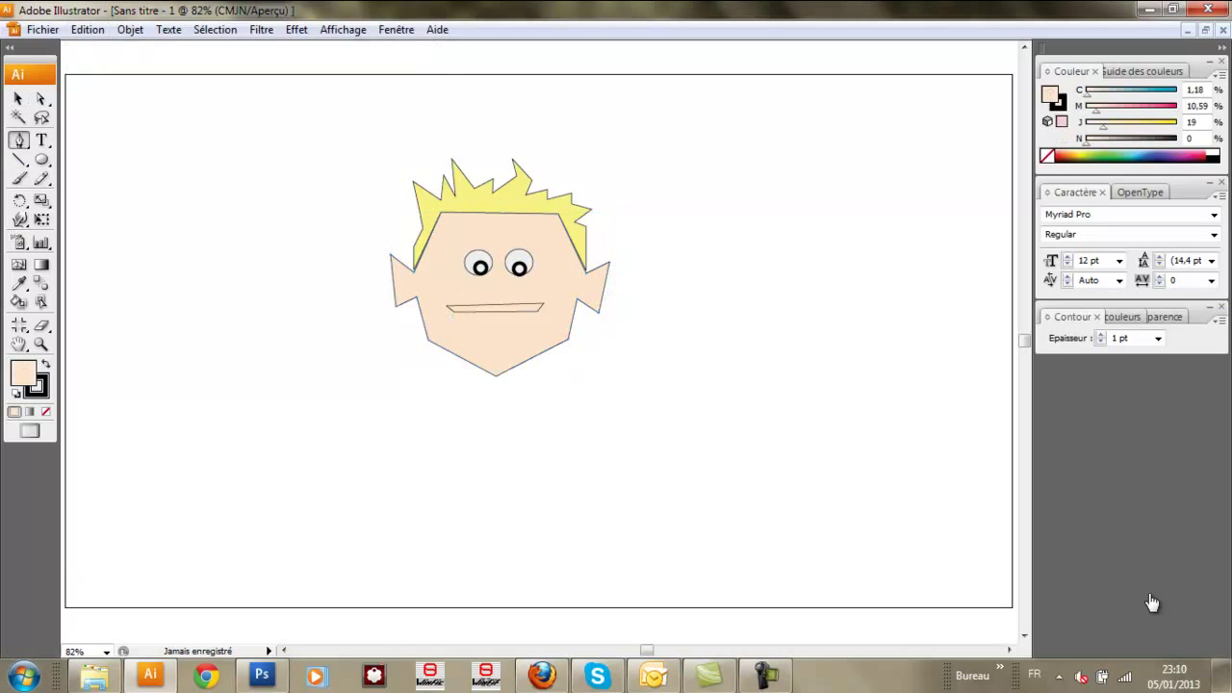
key("ctrl+shift+z")
key("v")
key("ctrl+shift+z")
key("ctrl+shift+a")
Fill the lips salmon-red, shrink the lower lip, and start an unfilled nose path.
key("ctrl+shift+z")
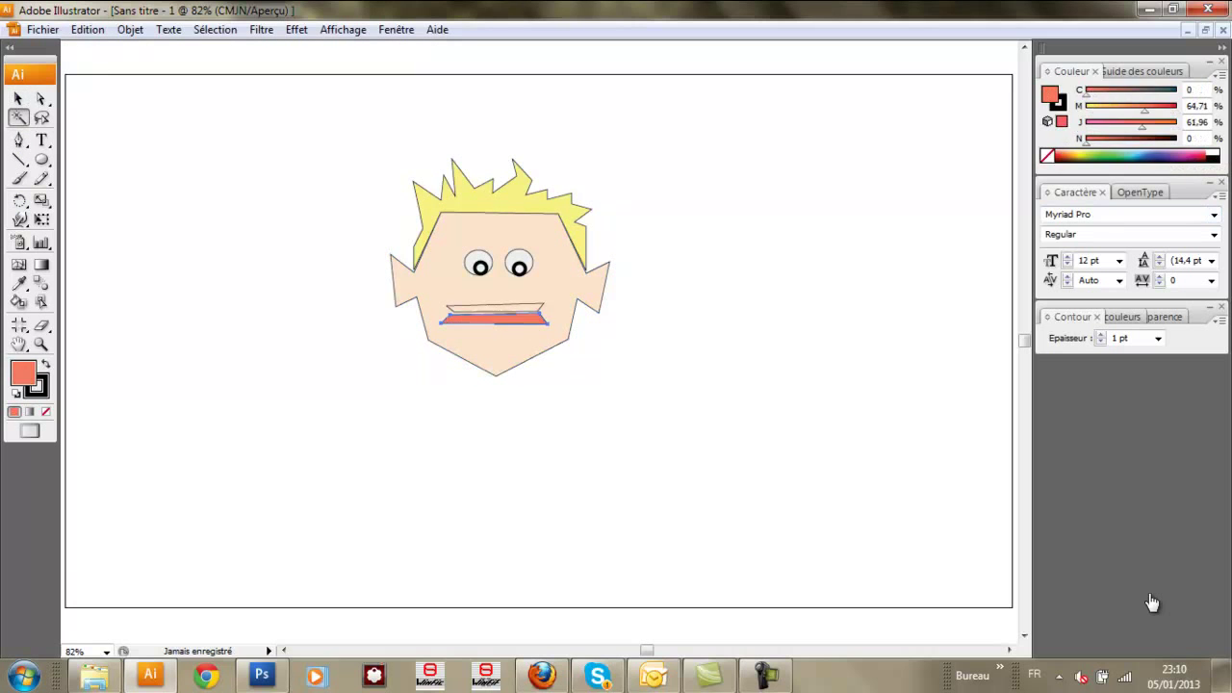
key("i")
key("v")
key("ctrl+shift+z")
key("ctrl+shift+z")
key("ctrl+shift+z")
key("ctrl+shift+z")
key("ctrl+shift+z")
key("ctrl+shift+z")
key("ctrl+shift+z")
key("ctrl+shift+z")
key("p")
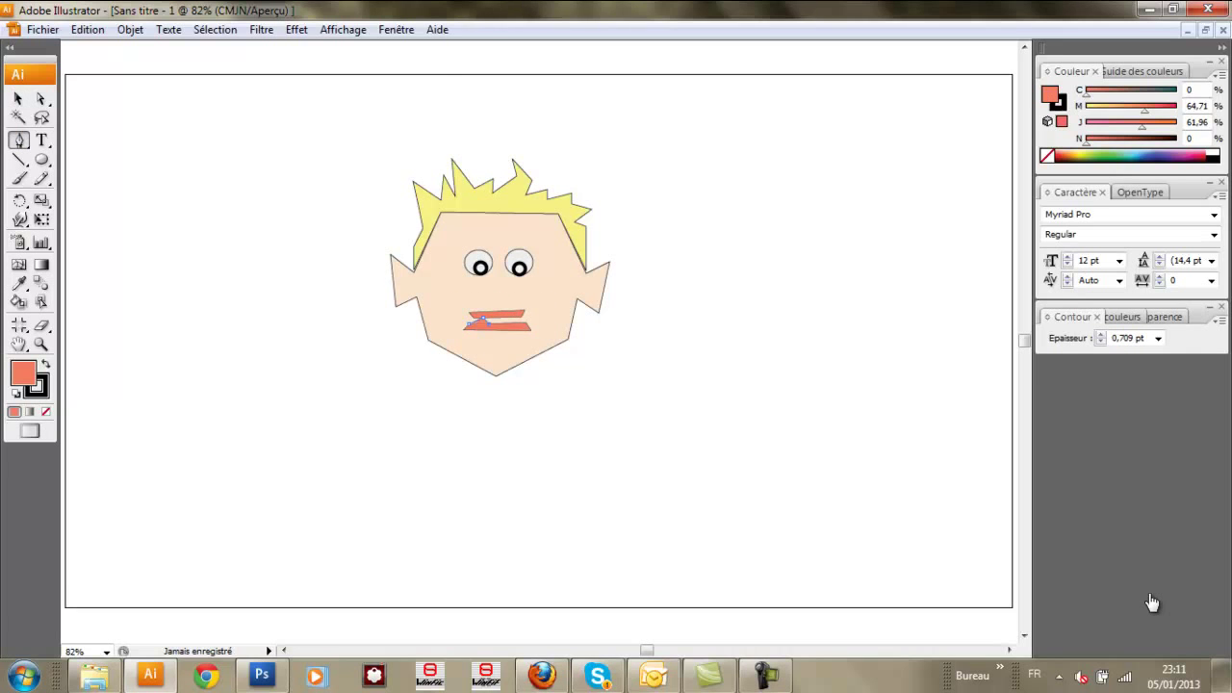
key("slash")
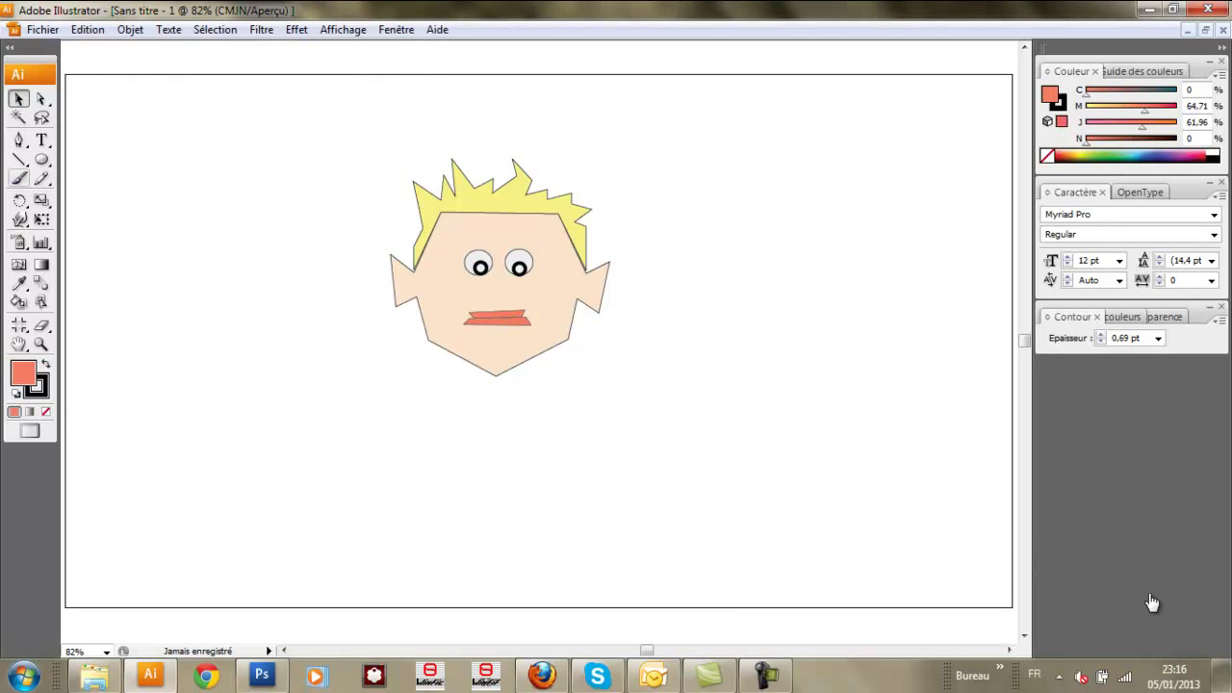
key("p")
key("slash")
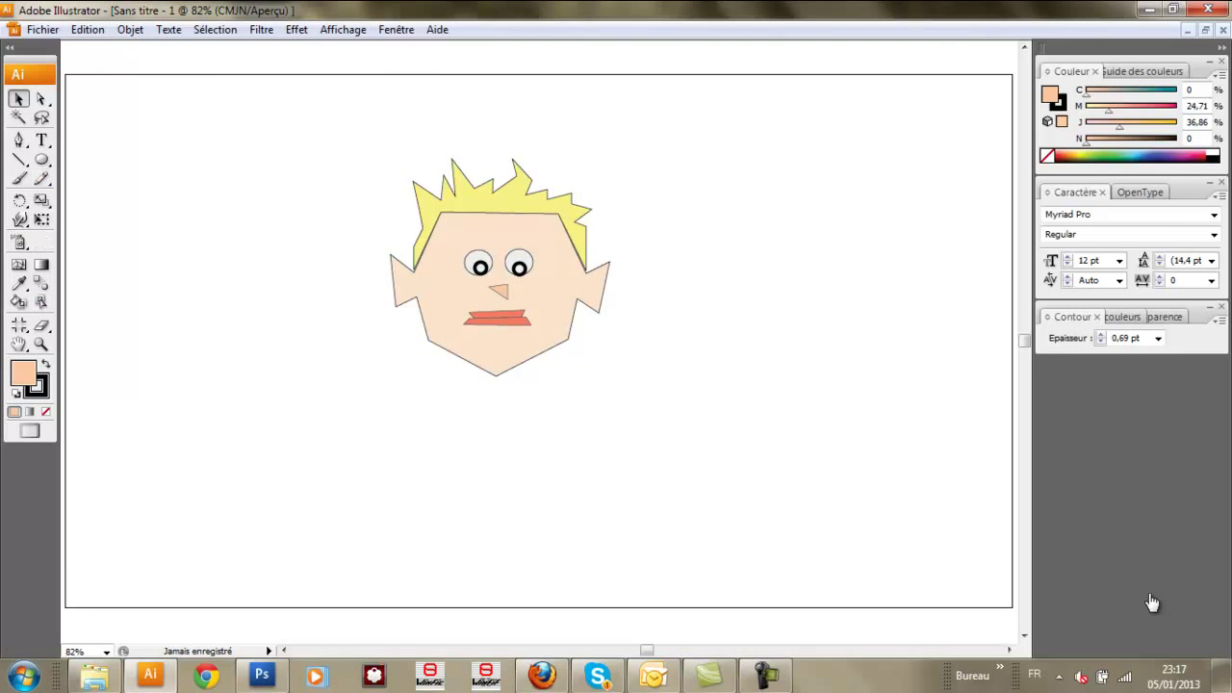
Undo the recent mouth edits, bringing back the right pupil.
left_click(41, 326)
left_click(88, 29)
left_click(415, 311)
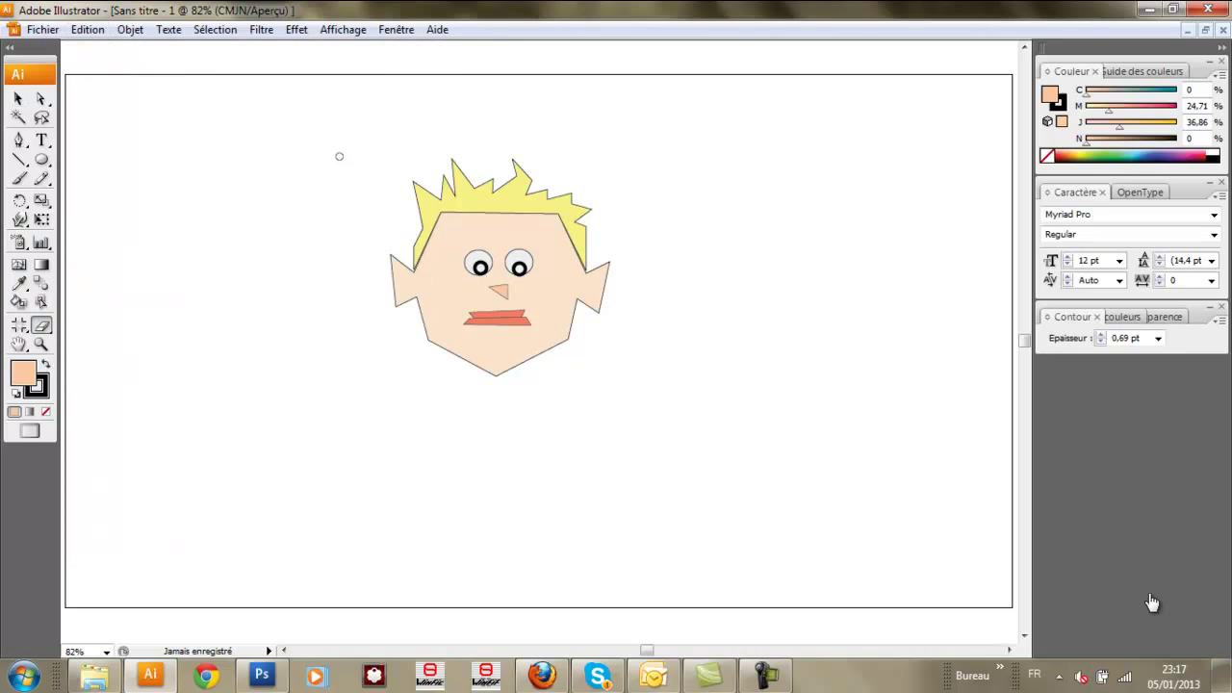
key("ctrl+z")
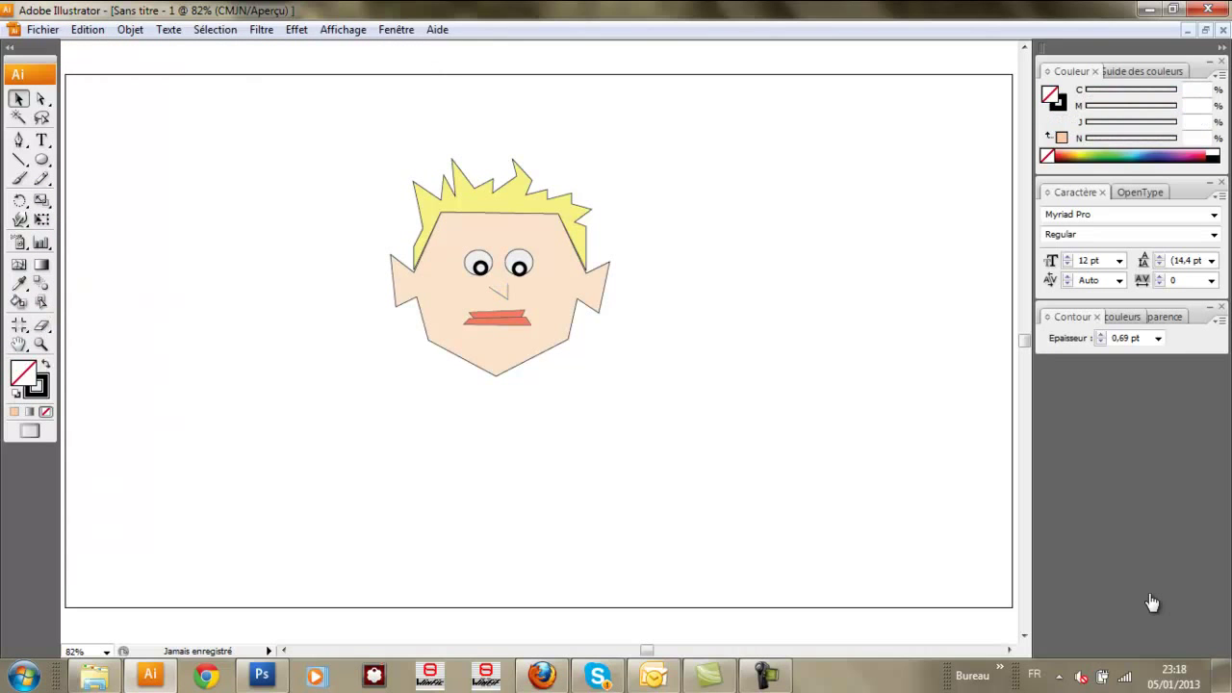
key("ctrl+z")
key("p")
key("ctrl+z")
key("v")
key("ctrl+z")
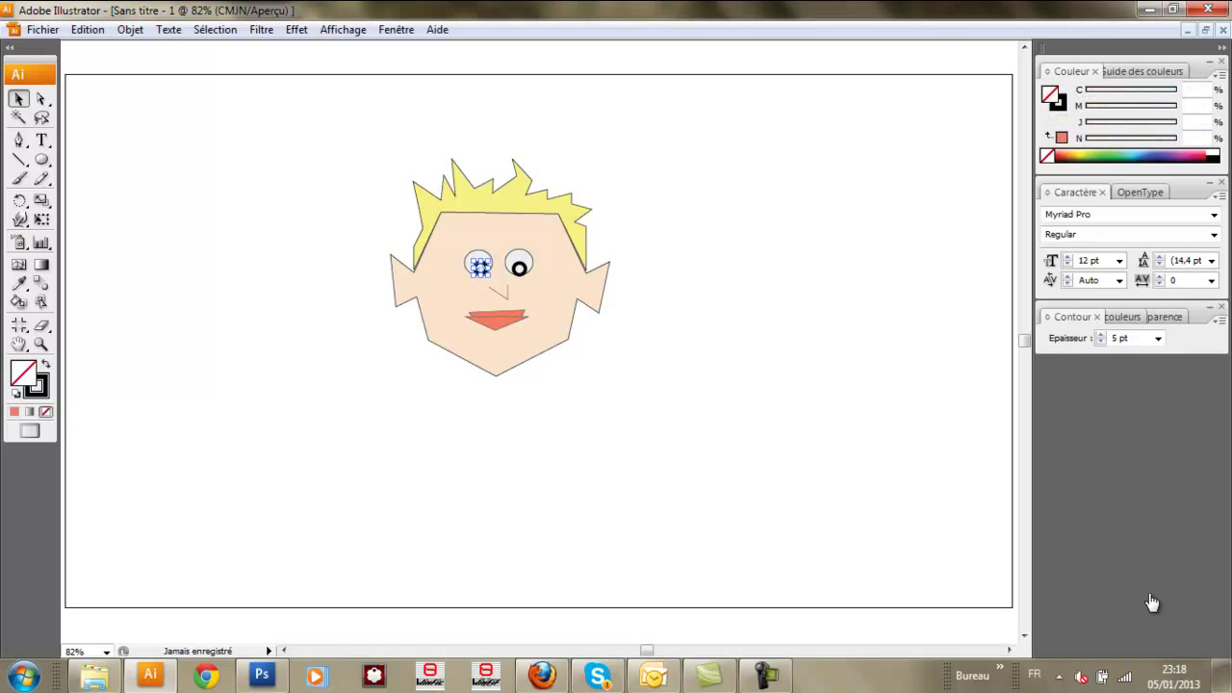
key("ctrl+z")
key("ctrl+z")
Restore the nose's light pink fill and add a triangular chin mark.
key("p")
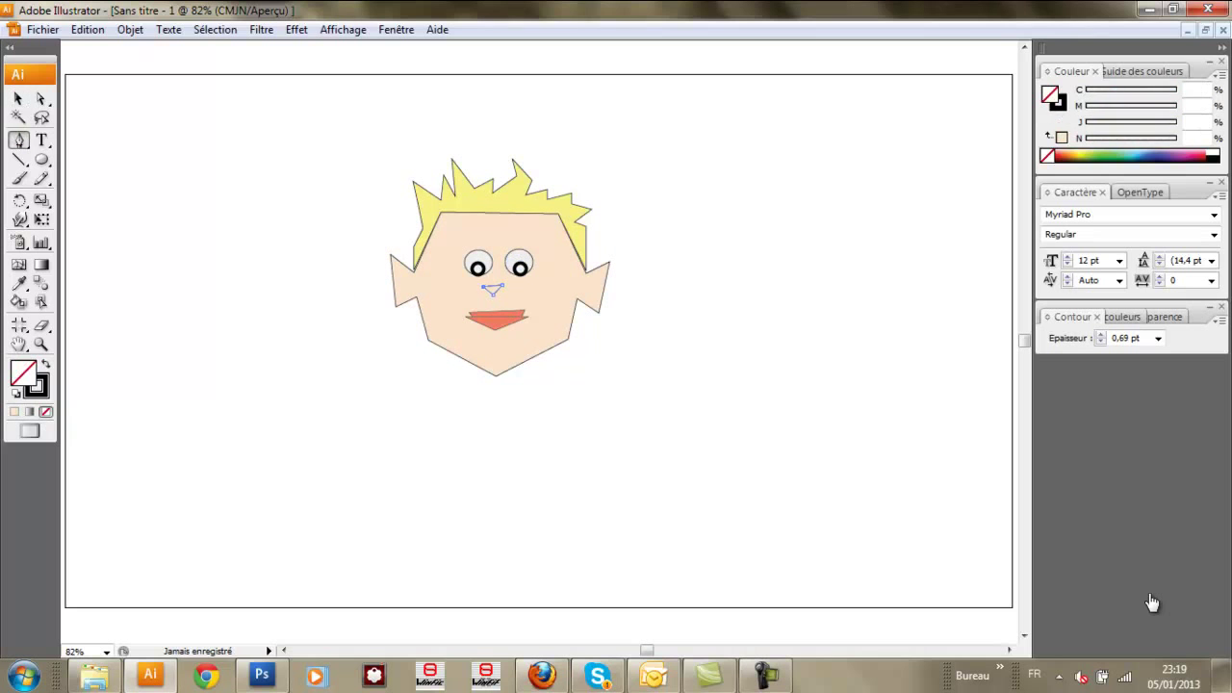
key("y")
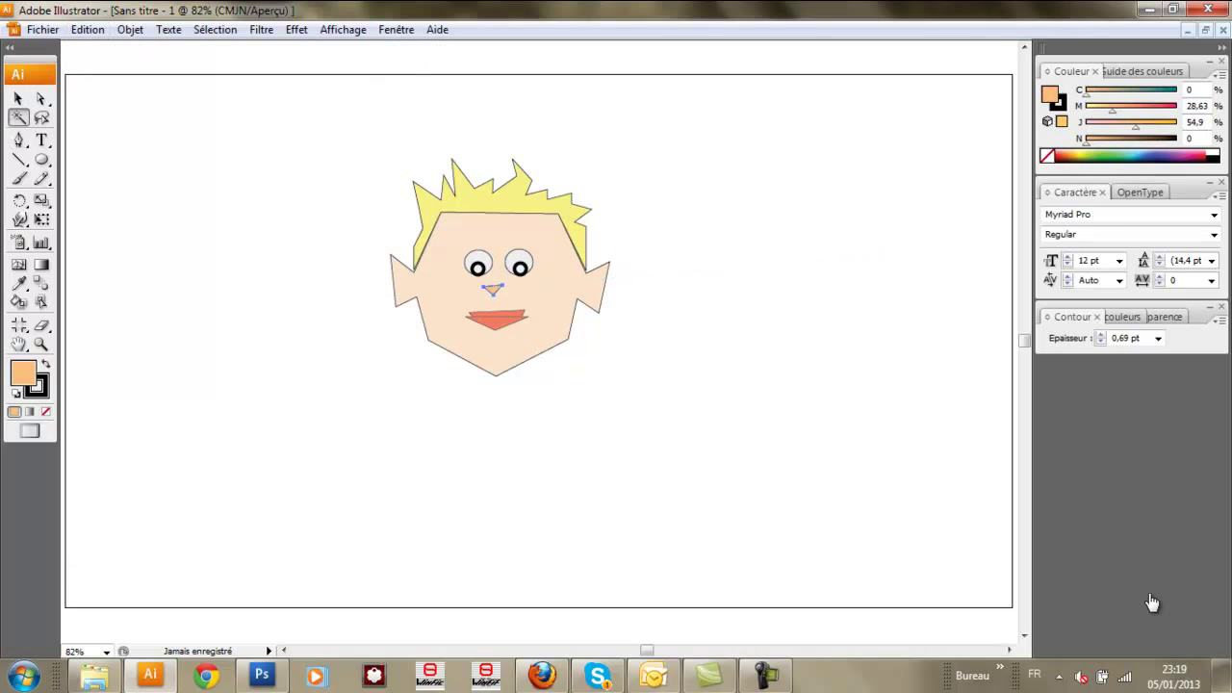
key("ctrl+z")
key("ctrl+shift+a")
key("p")
key("ctrl+shift+a")
key("ctrl+z")
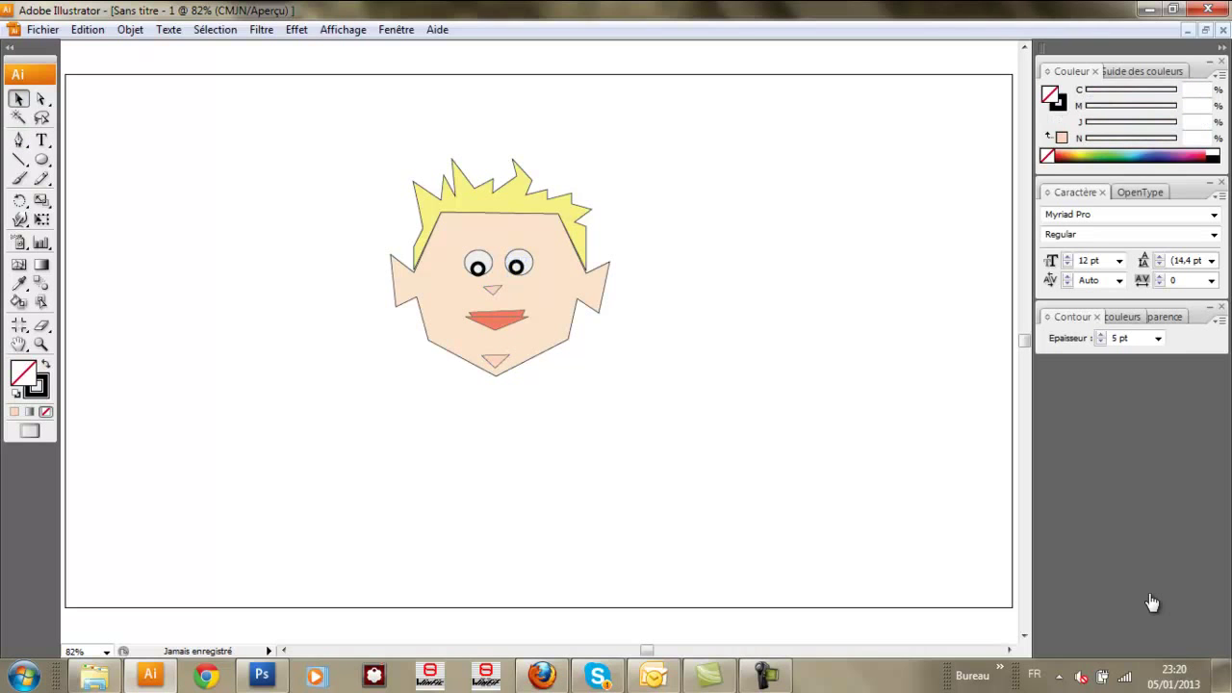
Draw forehead lines and a thin inner line in the left ear.
key("backslash")
key("Return")
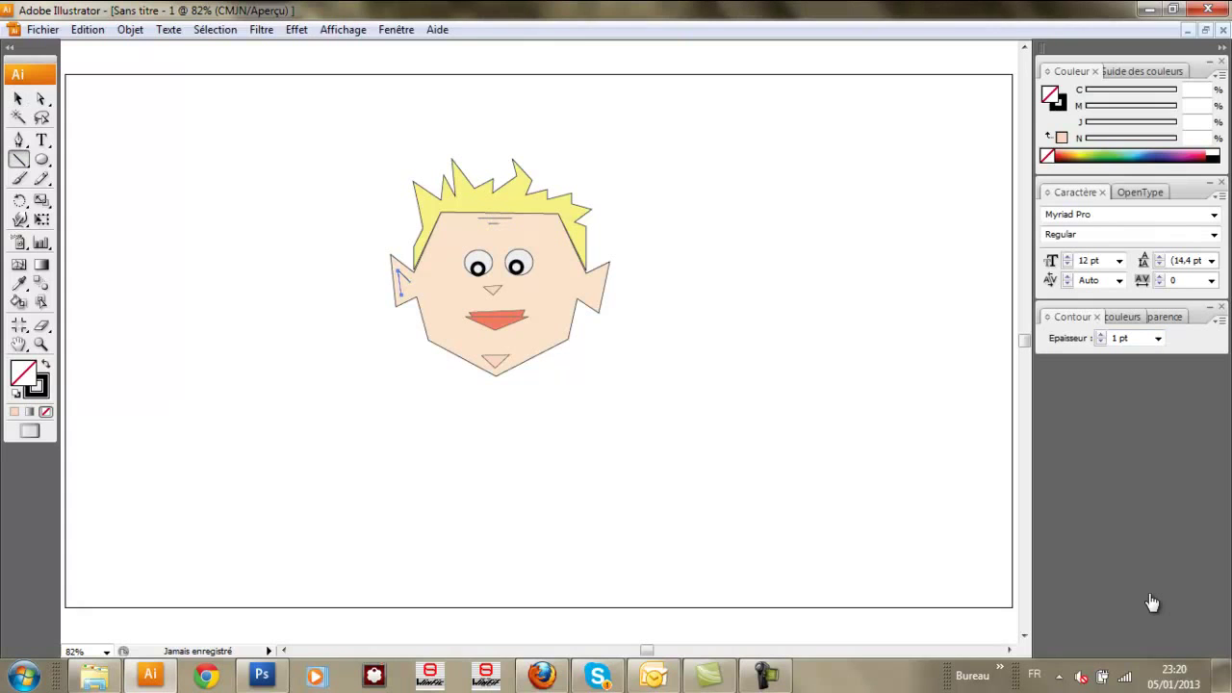
key("ctrl+shift+a")
Draw a skin-coloured neck shape under the chin.
key("v")
key("p")
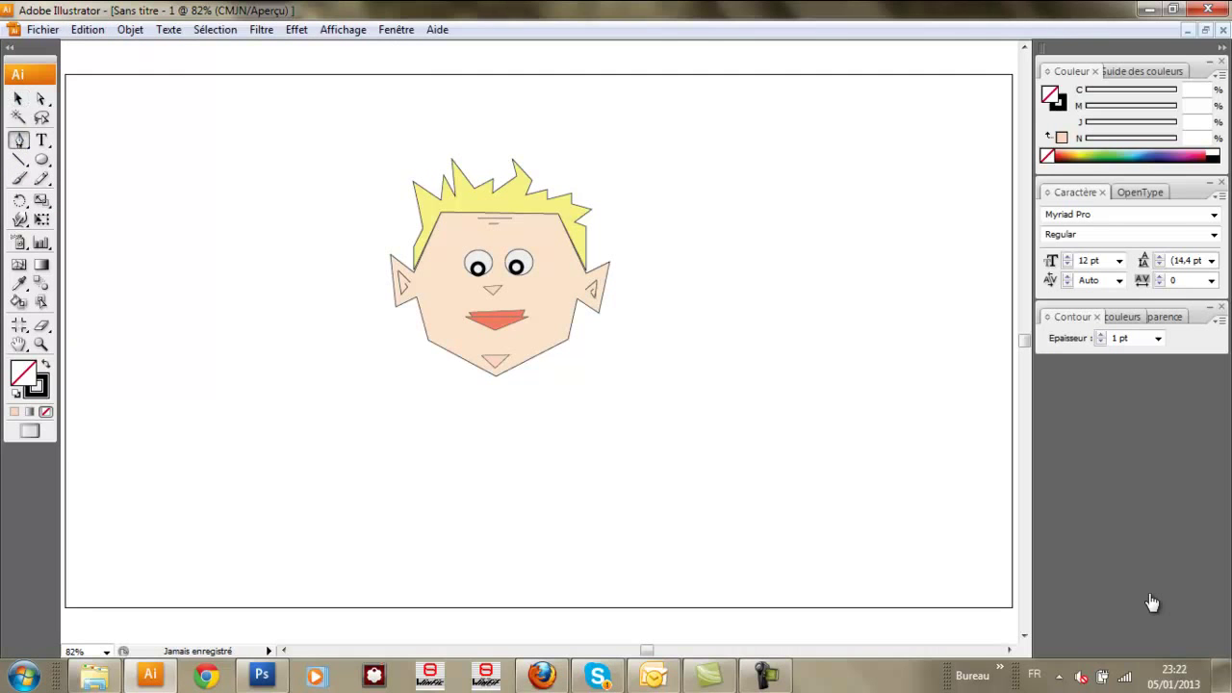
left_click(496, 375)
left_click(471, 362)
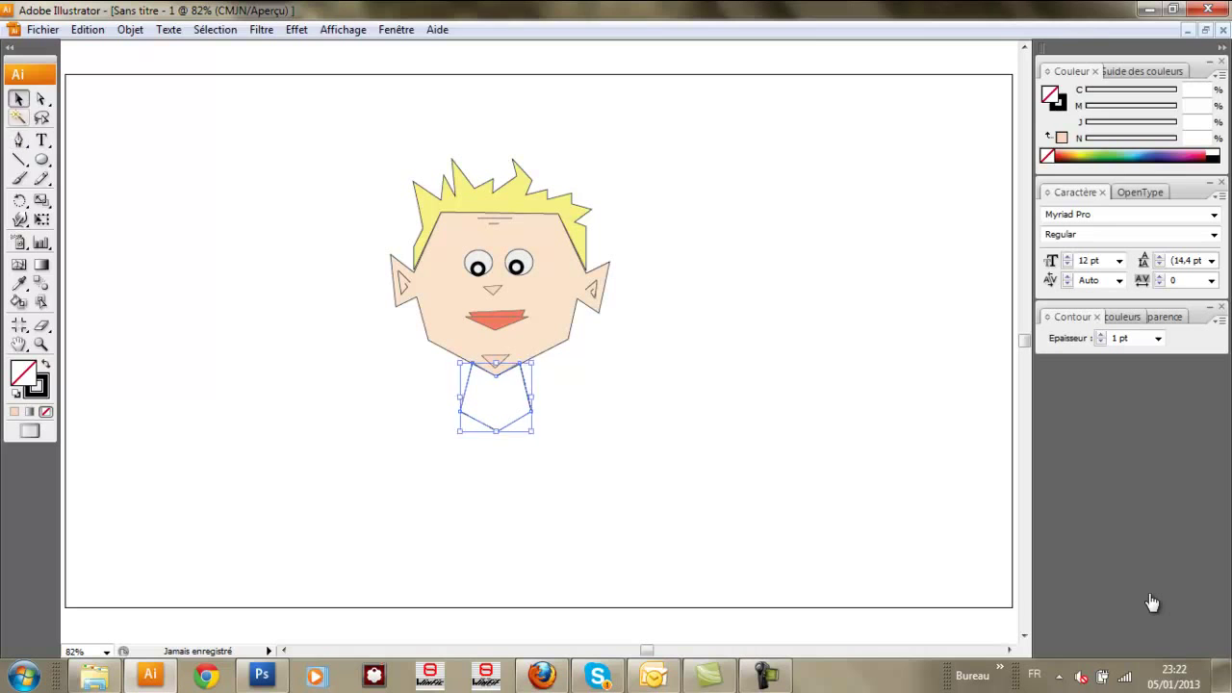
key("i")
left_click(496, 289)
key("p")
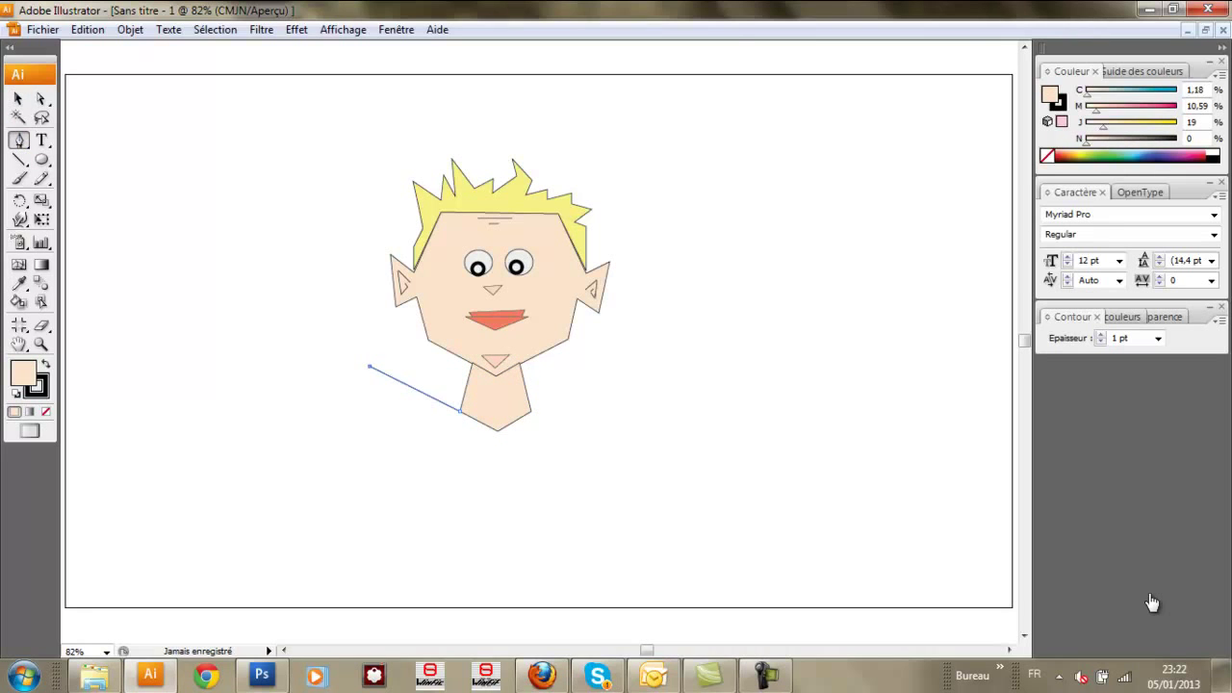
Outline the torso with one outstretched arm and one hand on the hip, removing a misplaced anchor.
key("slash")
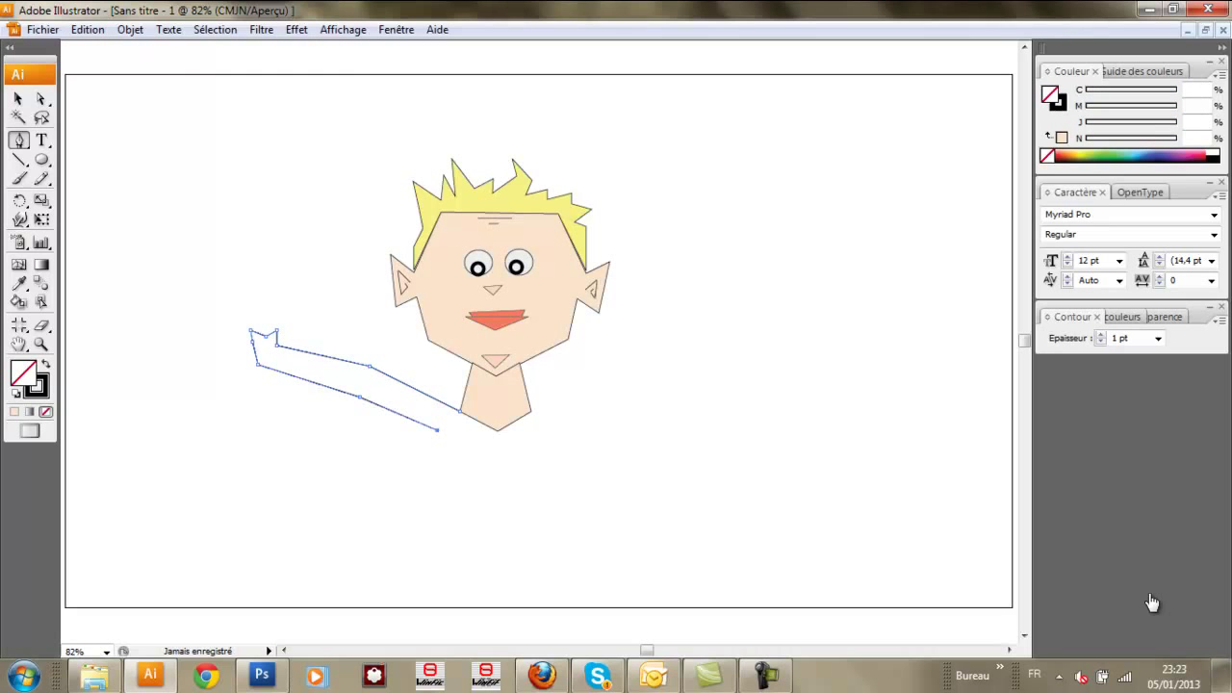
left_click(438, 528)
left_click(552, 552)
left_click(625, 507)
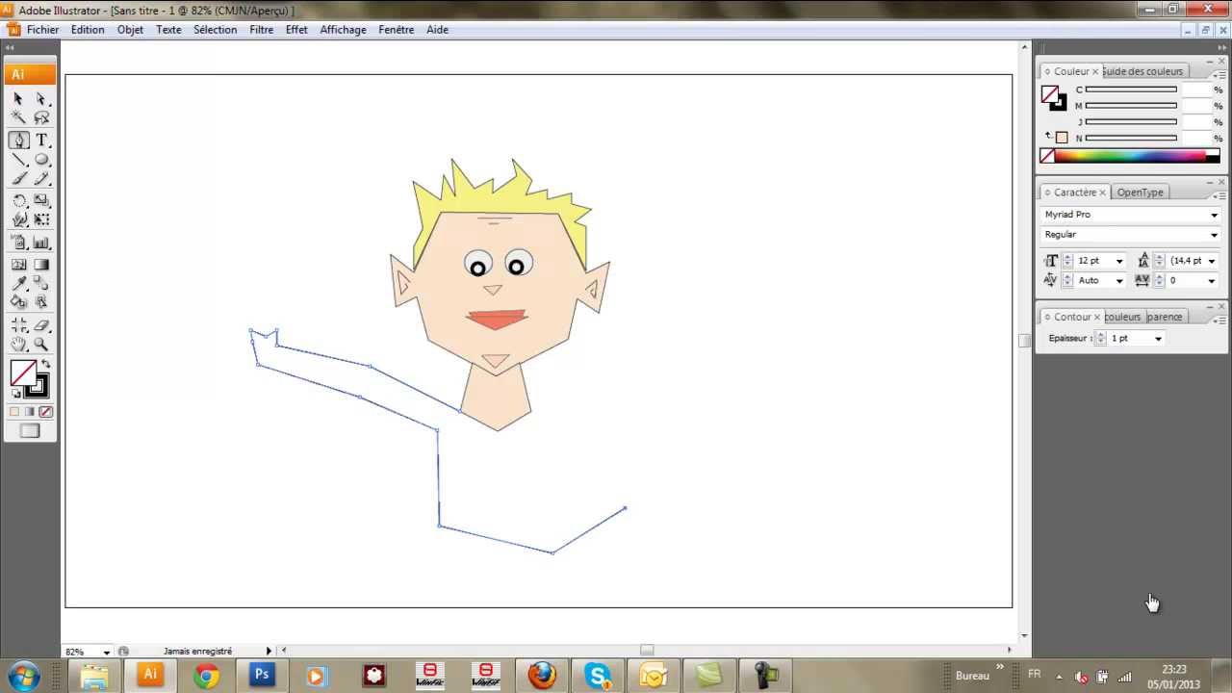
left_click(568, 483)
left_click(577, 452)
left_click(596, 456)
left_click(560, 424)
key("alt+e")
key("Return")
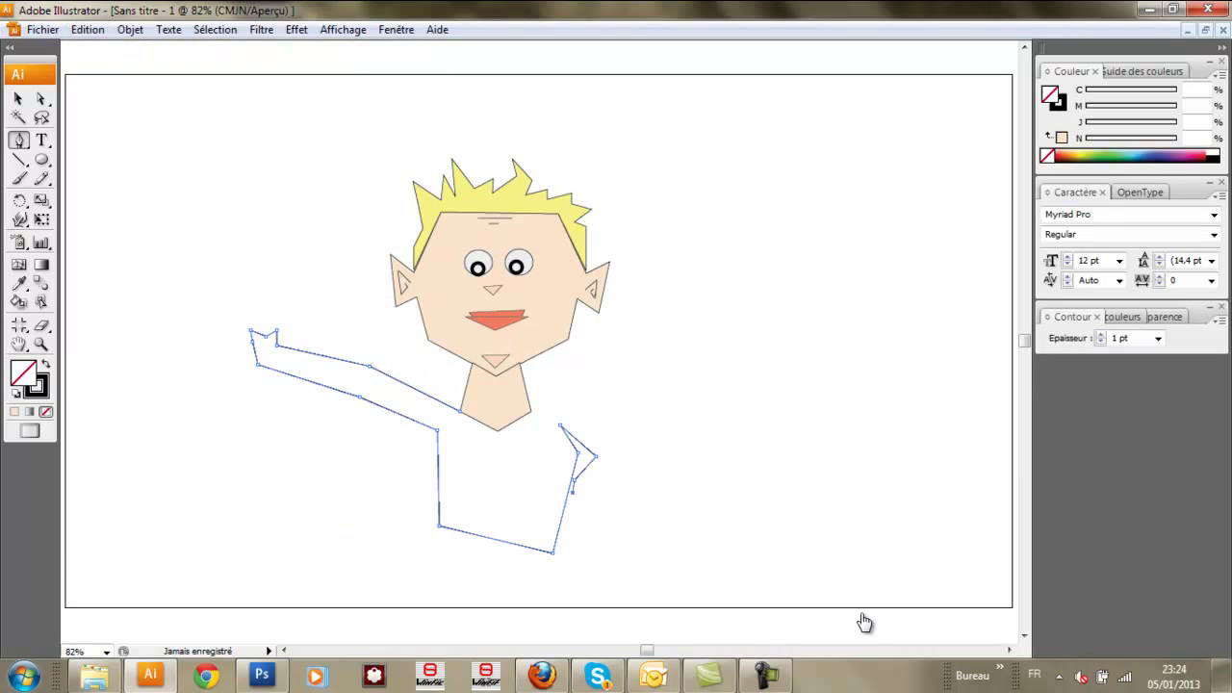
Close the torso-and-arms outline and fill the body with skin colour.
left_click(276, 339)
key("i")
left_click(500, 241)
left_click(863, 622)
key("p")
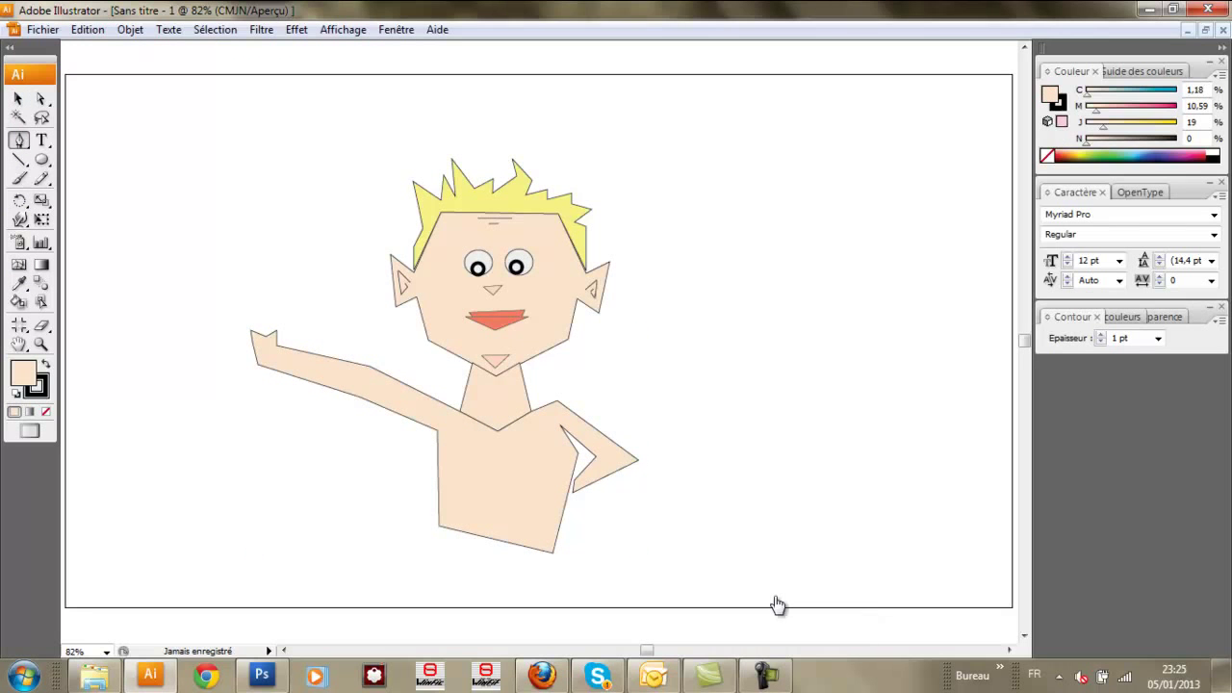
key("slash")
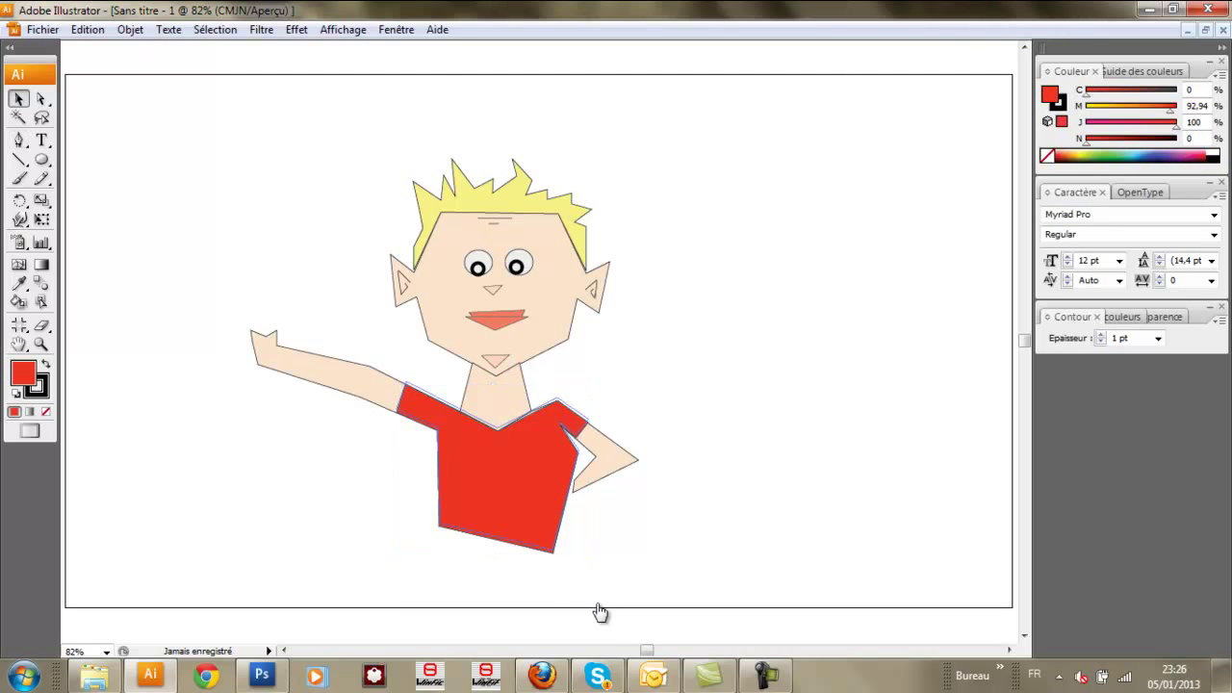
Shade the red shirt's sleeve with a triangle filled a darker red (N 12).
left_click(671, 358, "ctrl")
left_click(828, 449, "ctrl")
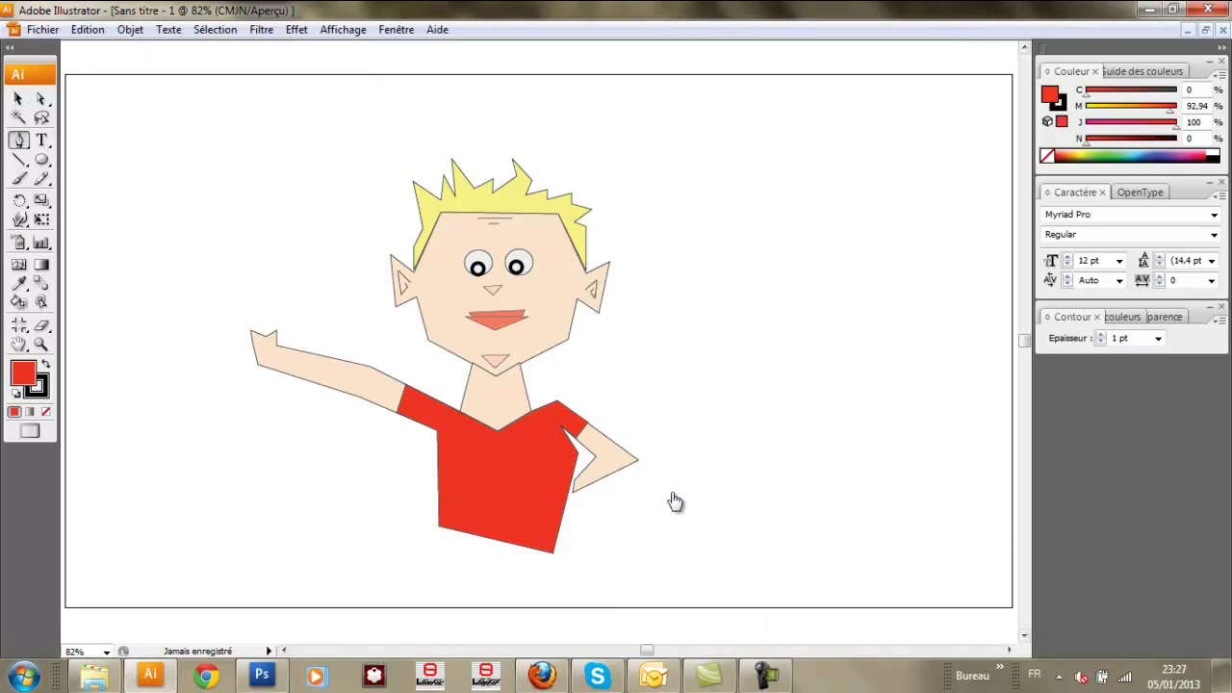
key("v")
left_click(998, 162)
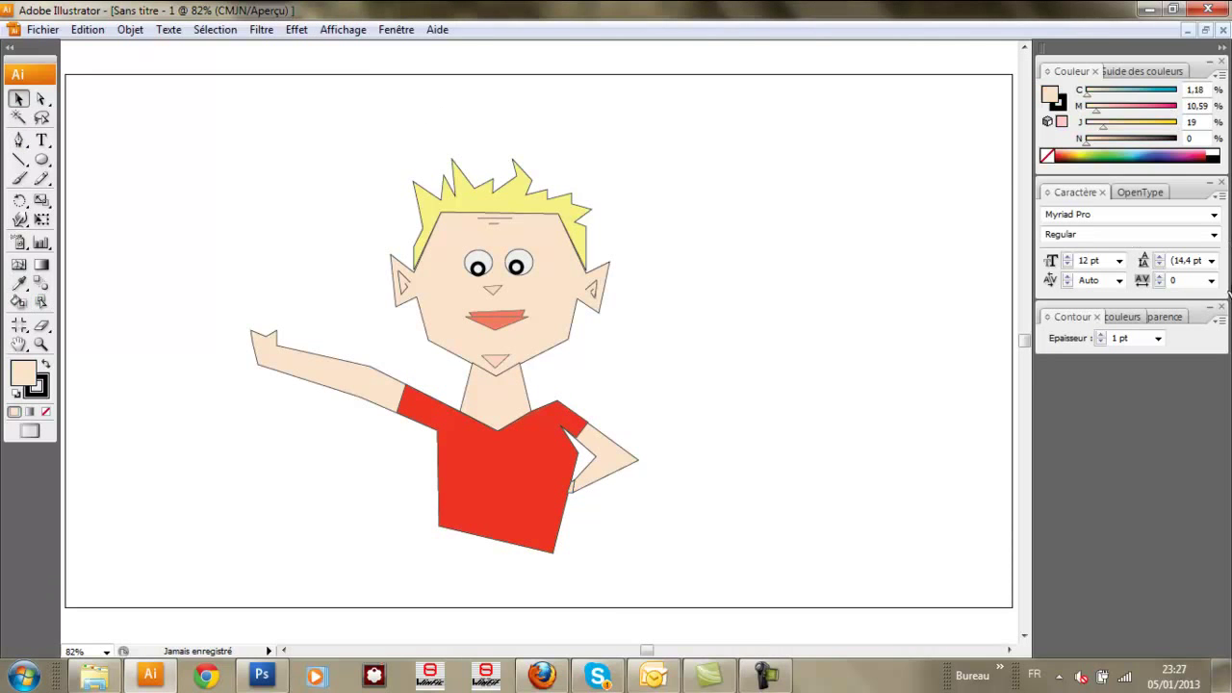
key("p")
key("slash")
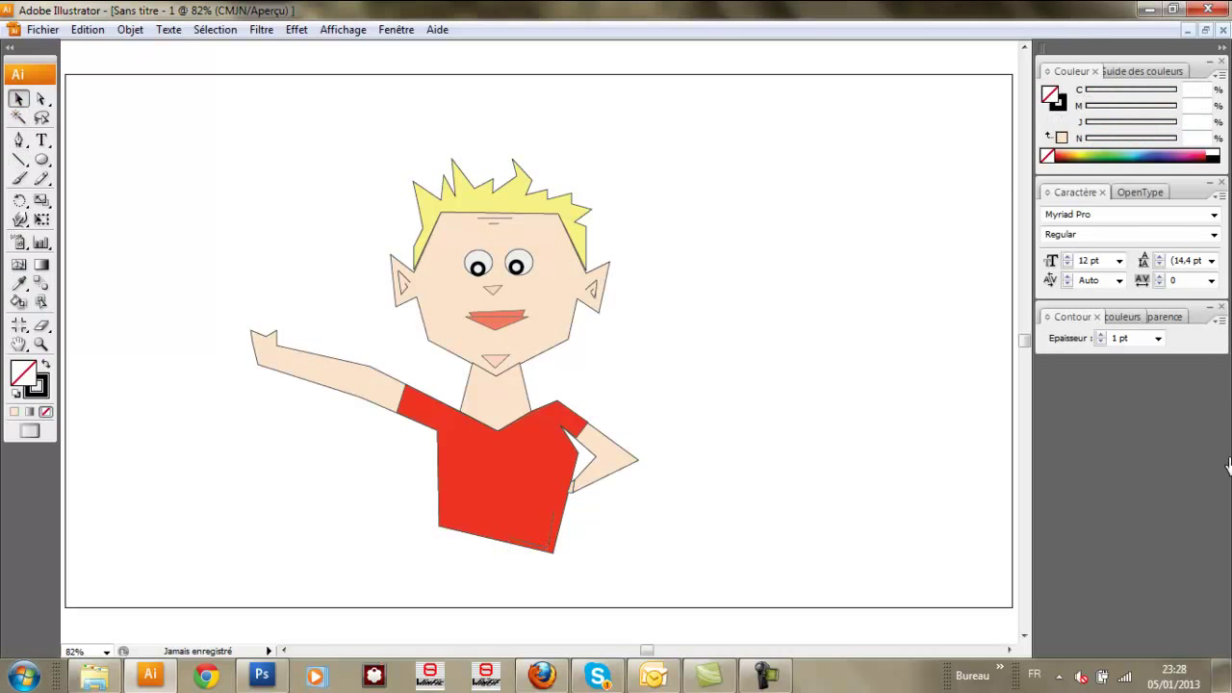
key("i")
left_click(630, 377)
key("v")
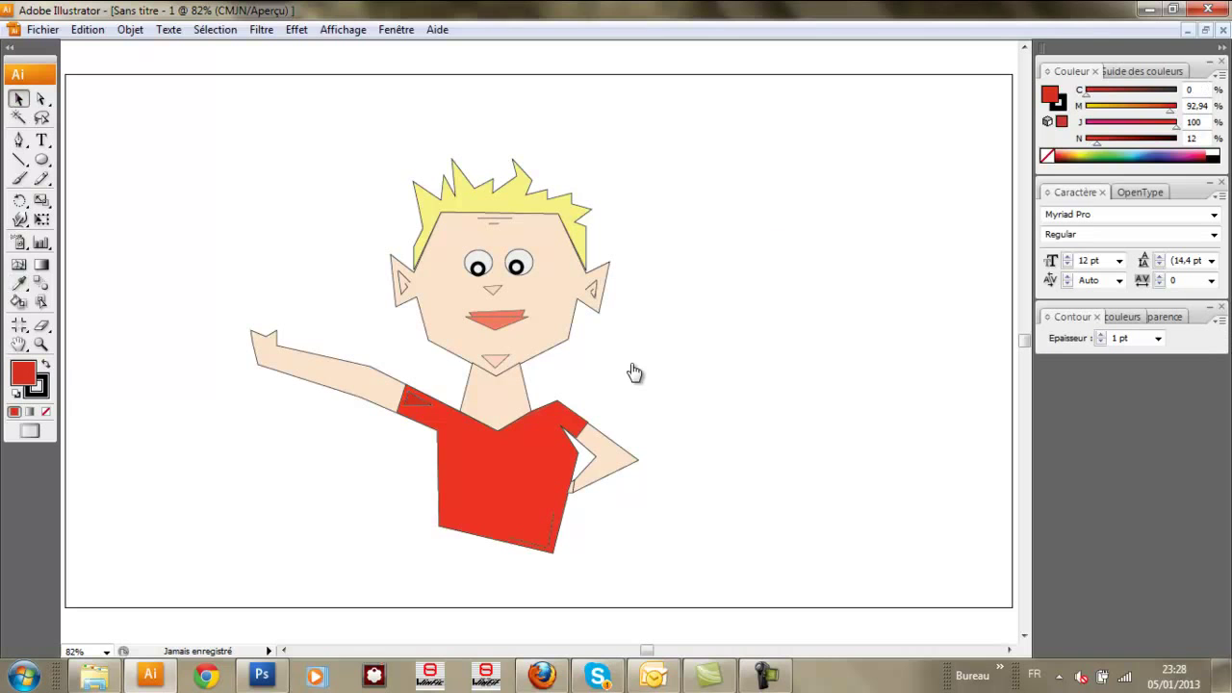
left_click(1001, 159)
Outline a thin flagpole running from below the hand up past the raised hand.
key("p")
left_click(250, 331)
left_click(217, 168)
left_click(269, 421)
key("slash")
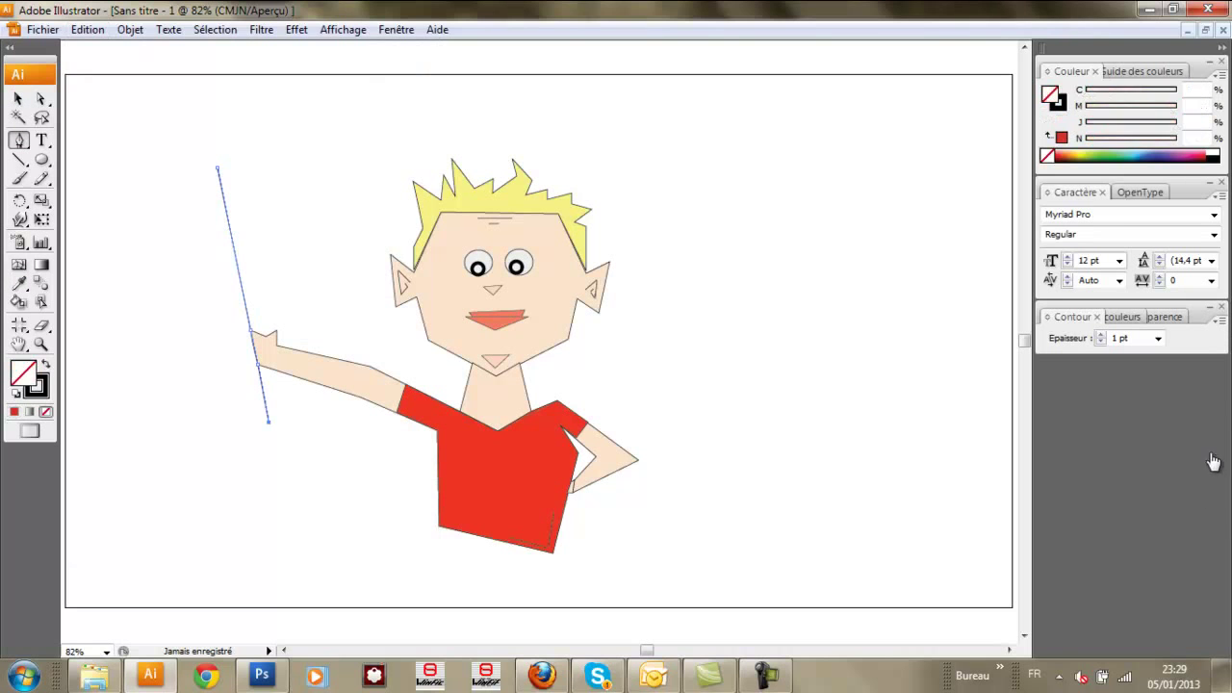
left_click(257, 421)
Start the flag edge from the pole top and undo the stray straight line.
left_click(207, 169)
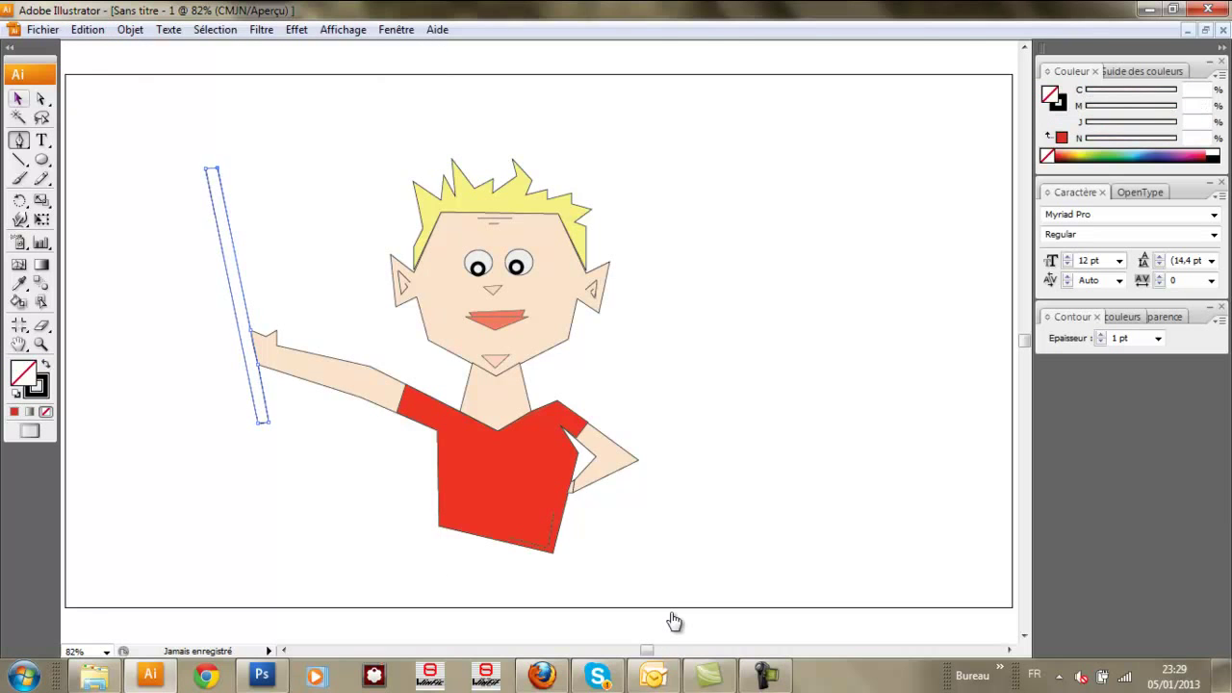
left_click(674, 621, "ctrl")
key("backslash")
key("v")
key("ctrl+z")
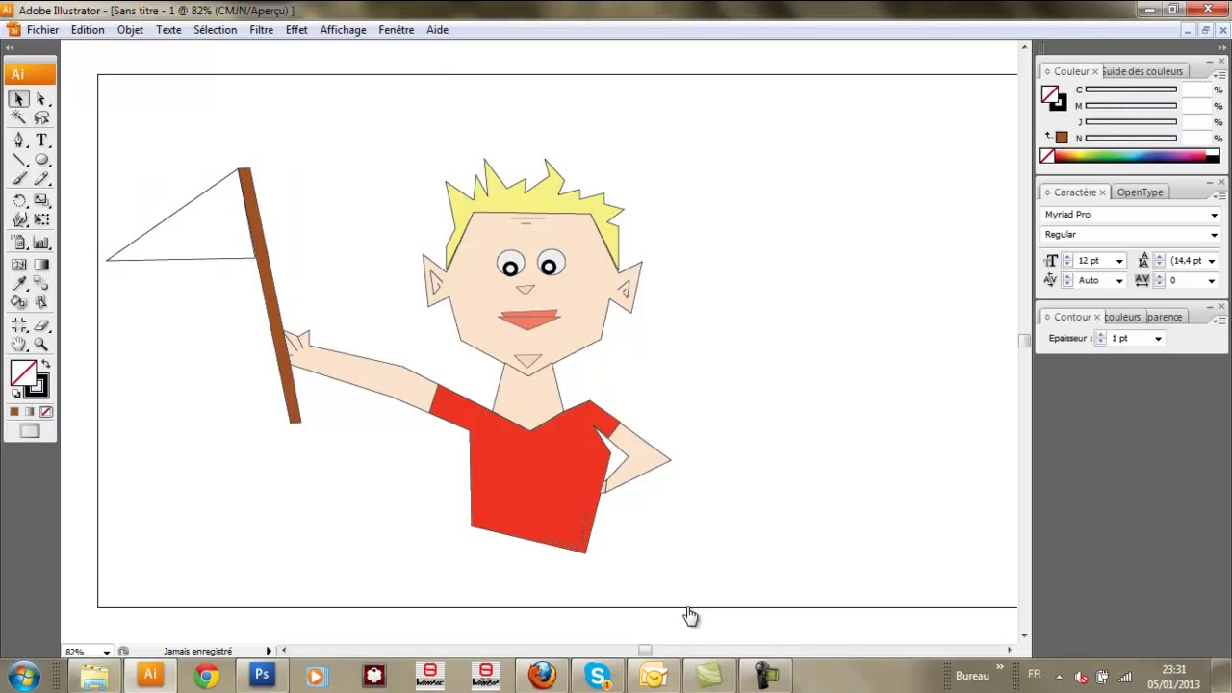
key("backslash")
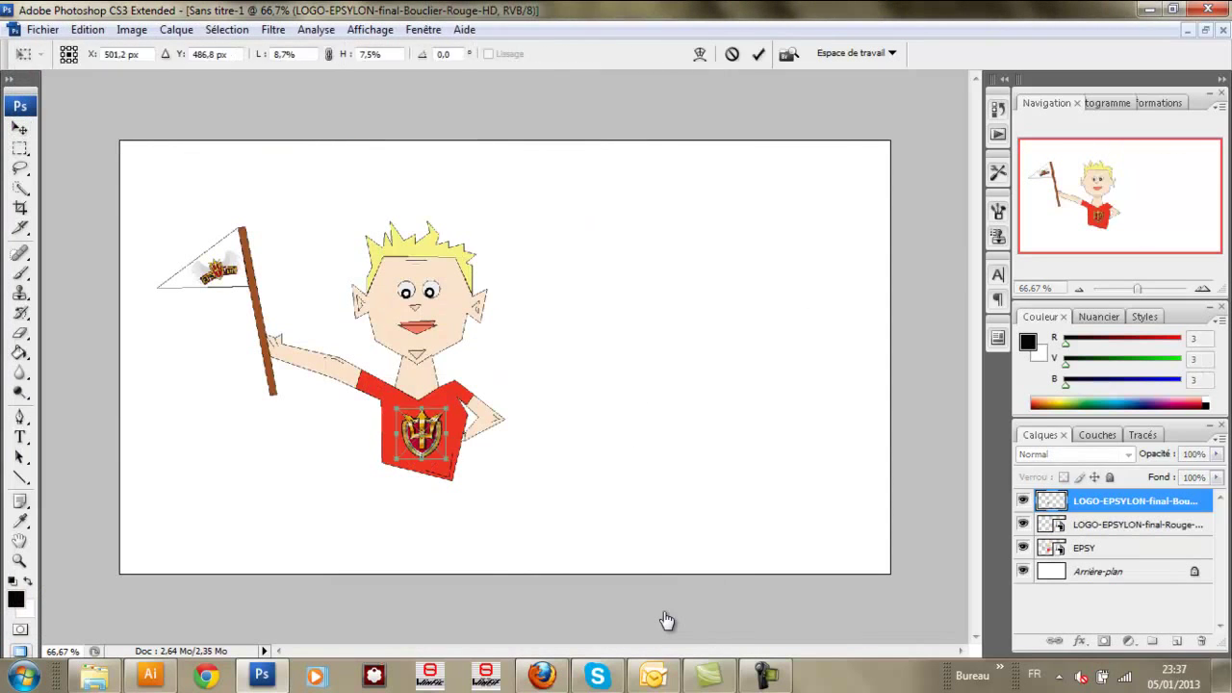
Commit the placed shield logo's position and size on the red T-shirt.
key("Return")
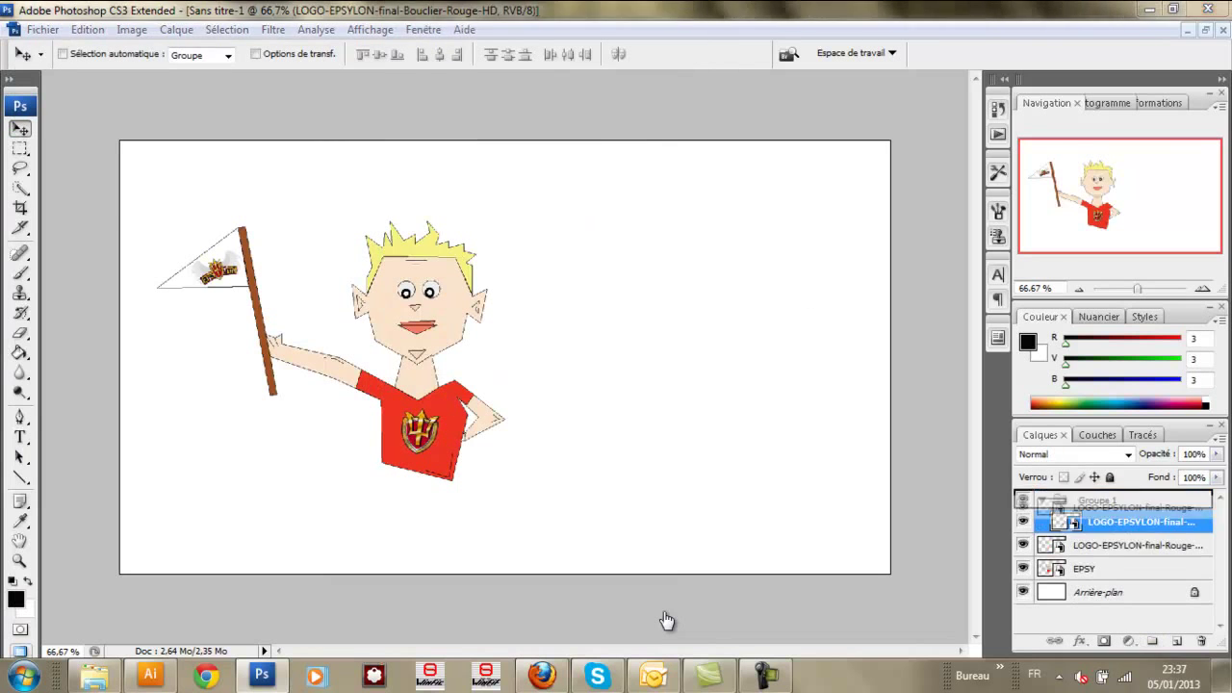